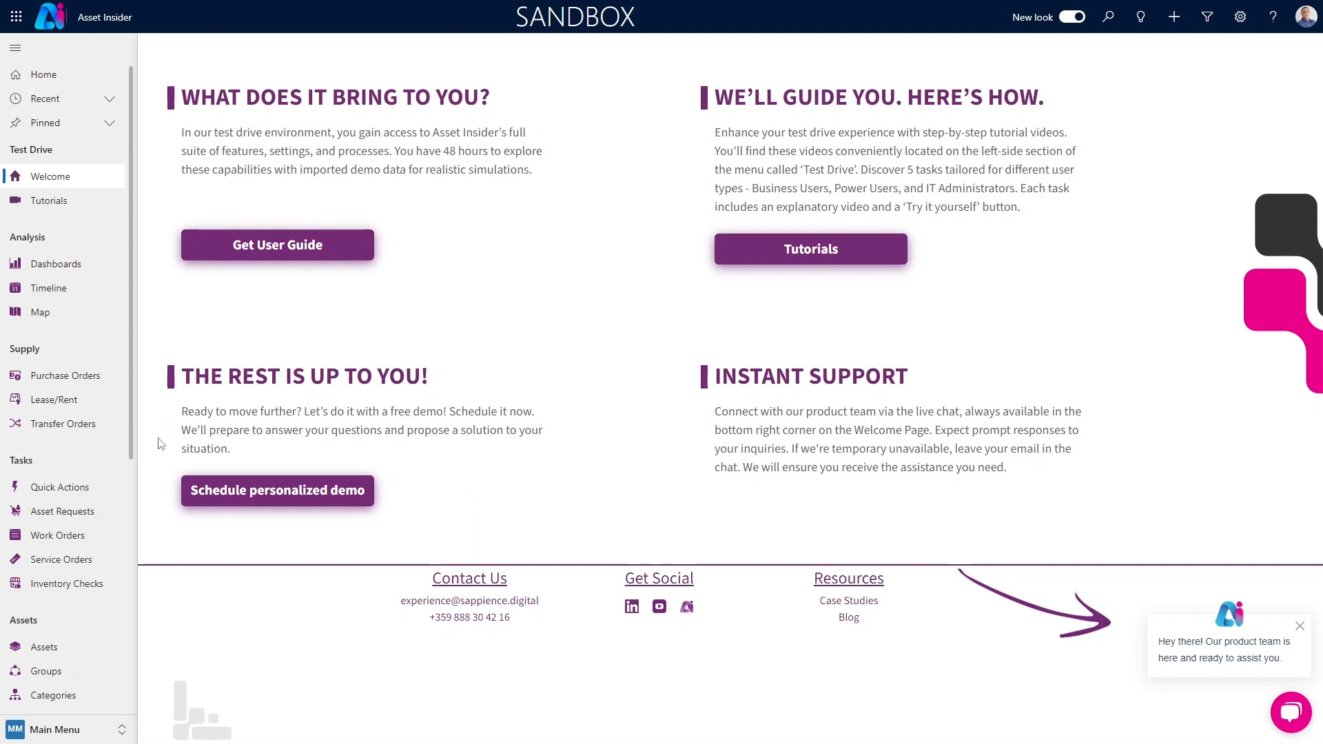
Open the record of the faulty Hyster H6.0FT vehicle from the active assets list
{"action": "scroll", "coordinate": [104, 431], "scroll_direction": "down", "scroll_amount": 3}
{"action": "left_click", "coordinate": [73, 439]}
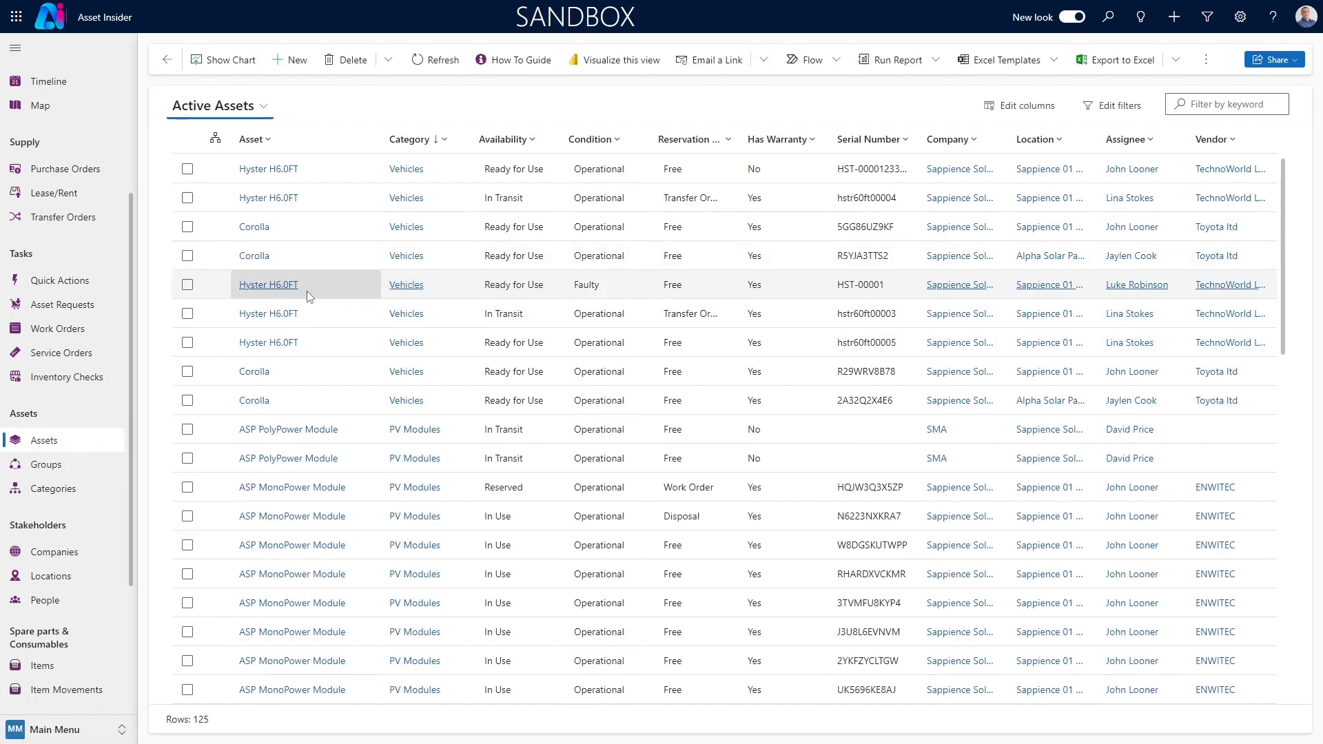
{"action": "left_click", "coordinate": [279, 288]}
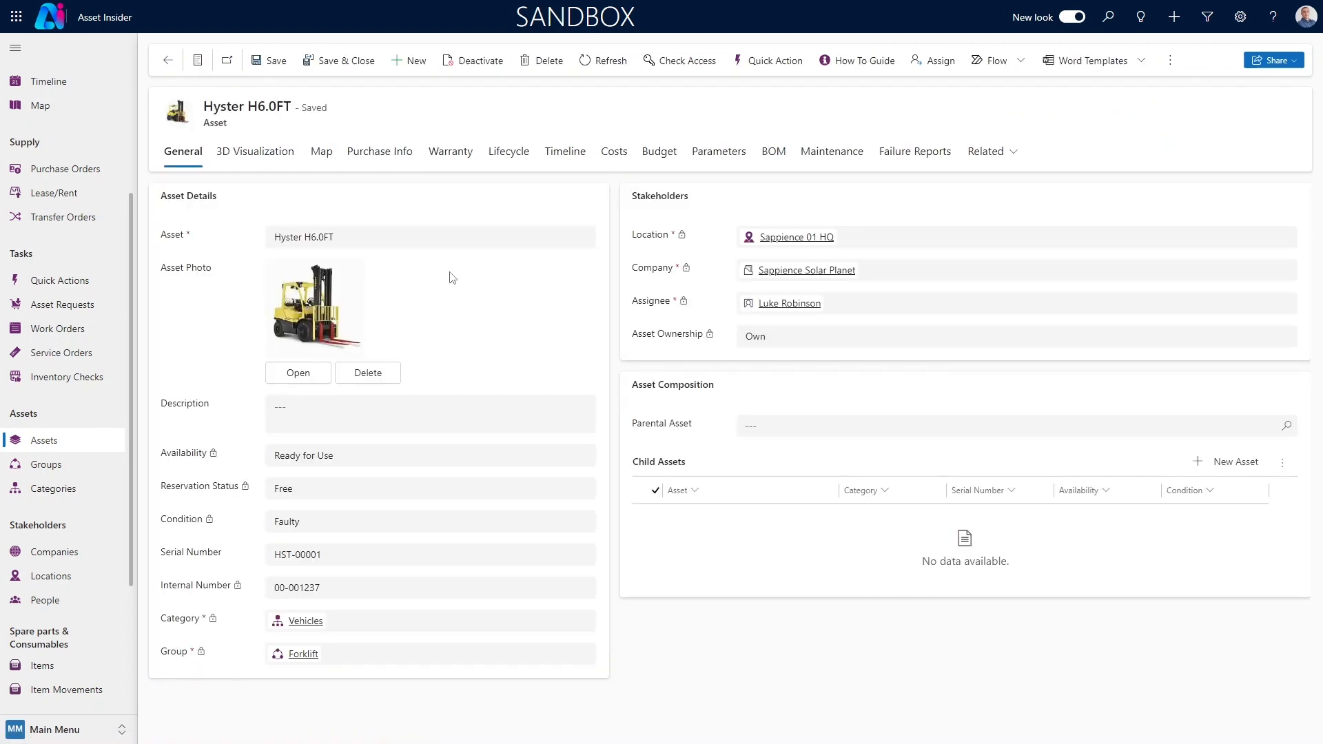
Review the forklift's Battery Voltage dynamic parameter history and its static Engine Power parameter
{"action": "left_click", "coordinate": [719, 155]}
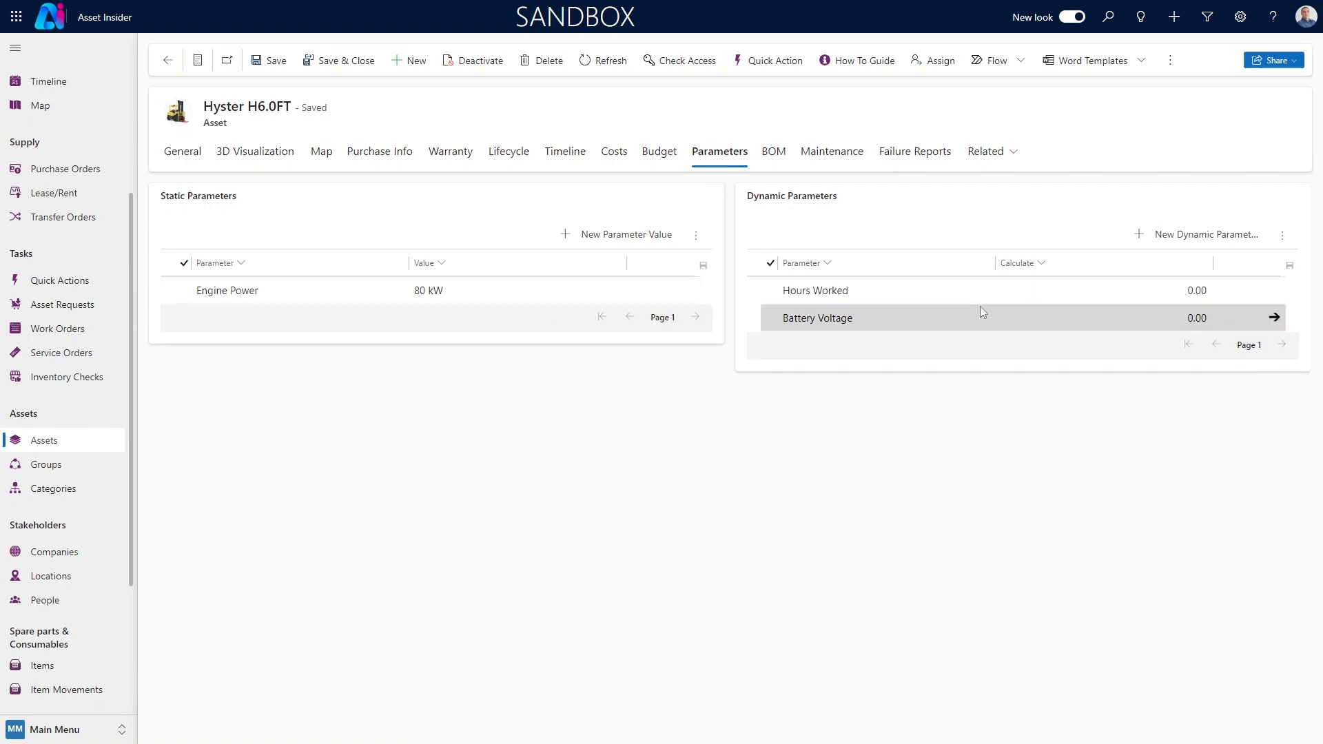
{"action": "left_click", "coordinate": [1275, 319]}
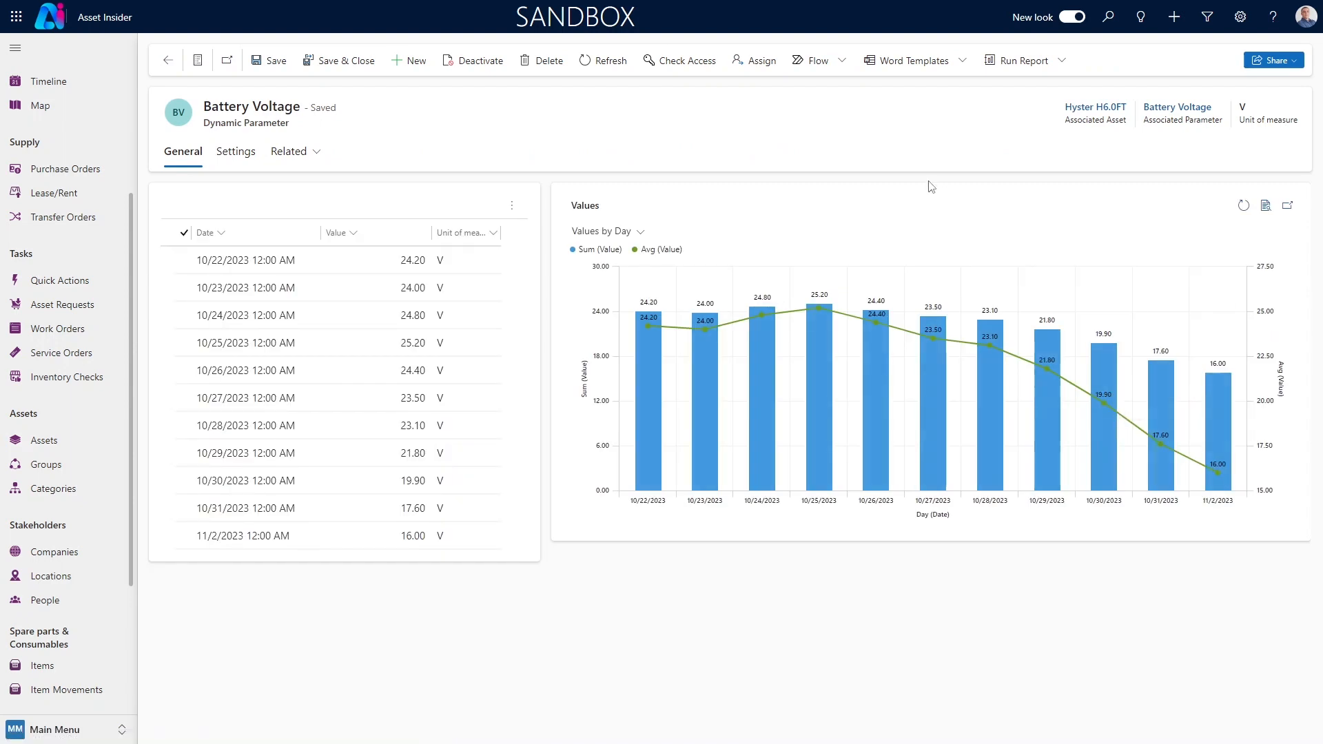
{"action": "left_click", "coordinate": [168, 61]}
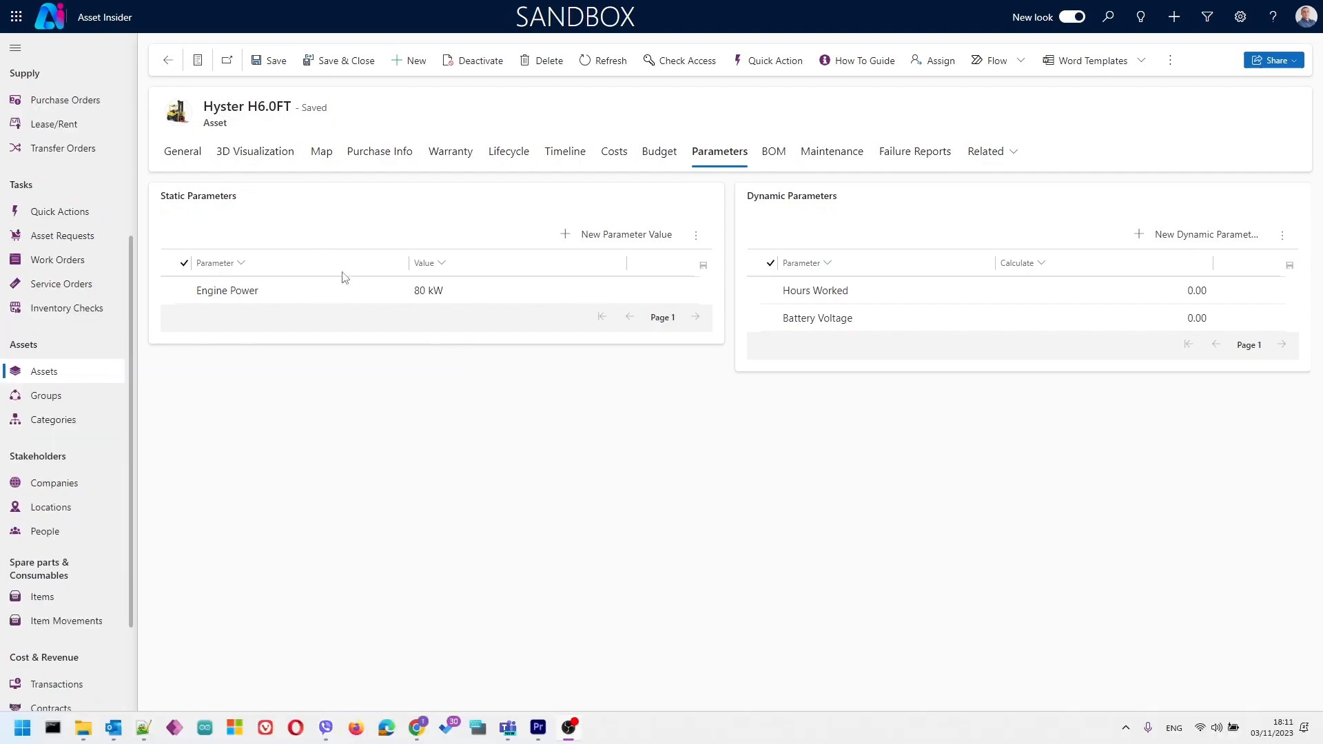
{"action": "double_click", "coordinate": [349, 290]}
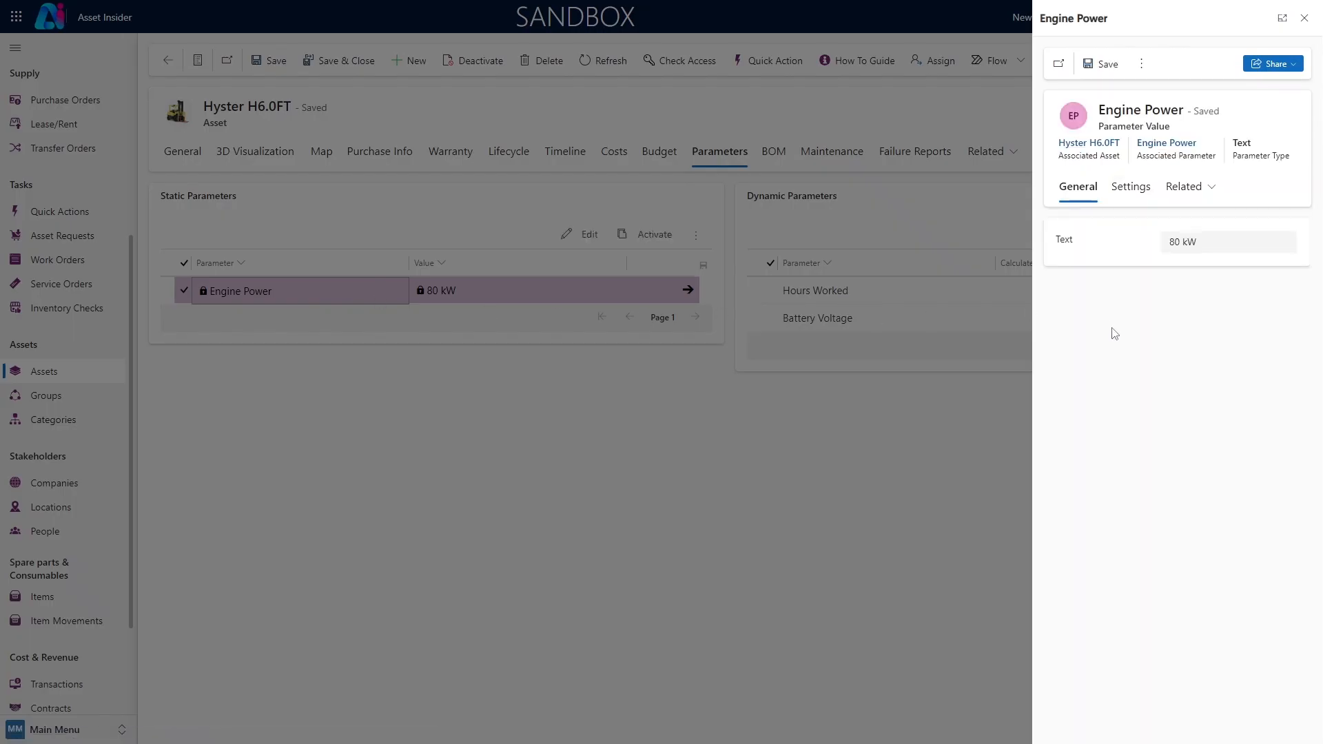
{"action": "left_click", "coordinate": [1304, 25]}
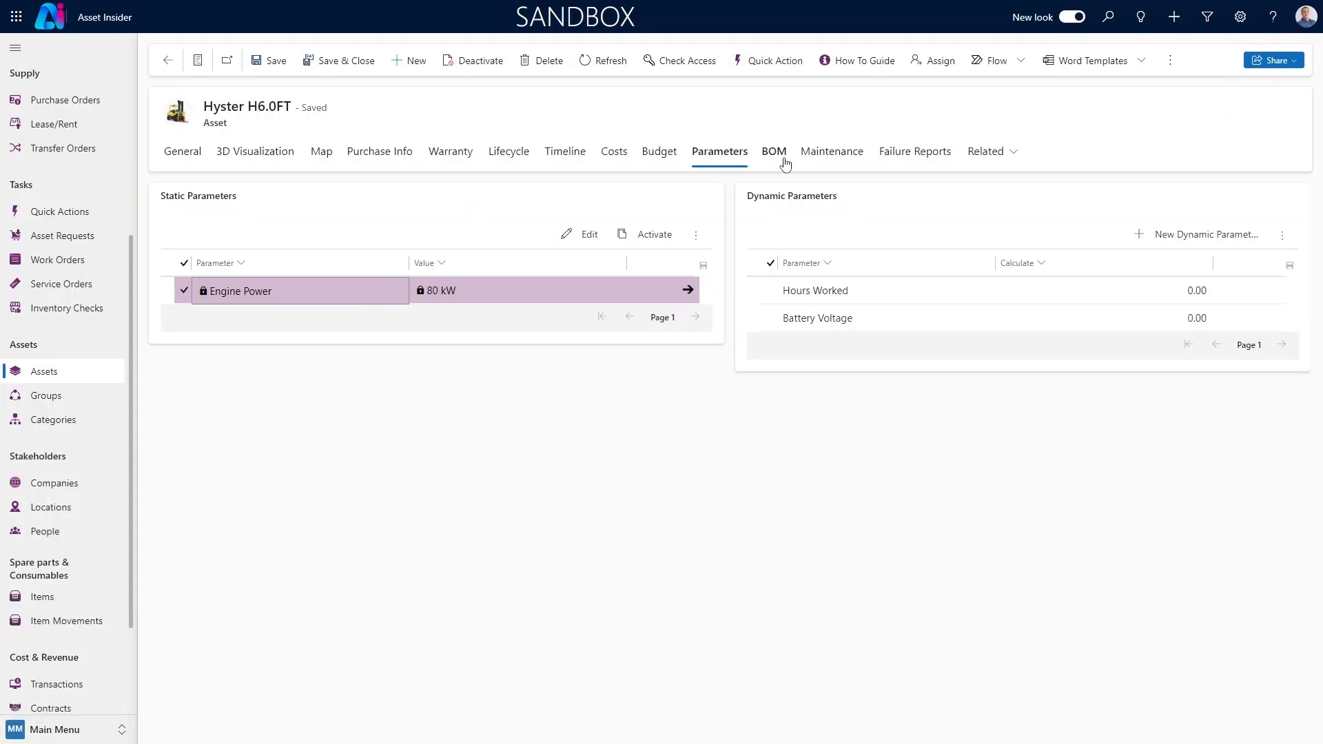
Review the forklift's maintenance information, including the Initial Installation plan's details and the maintenance journal
{"action": "left_click", "coordinate": [831, 153]}
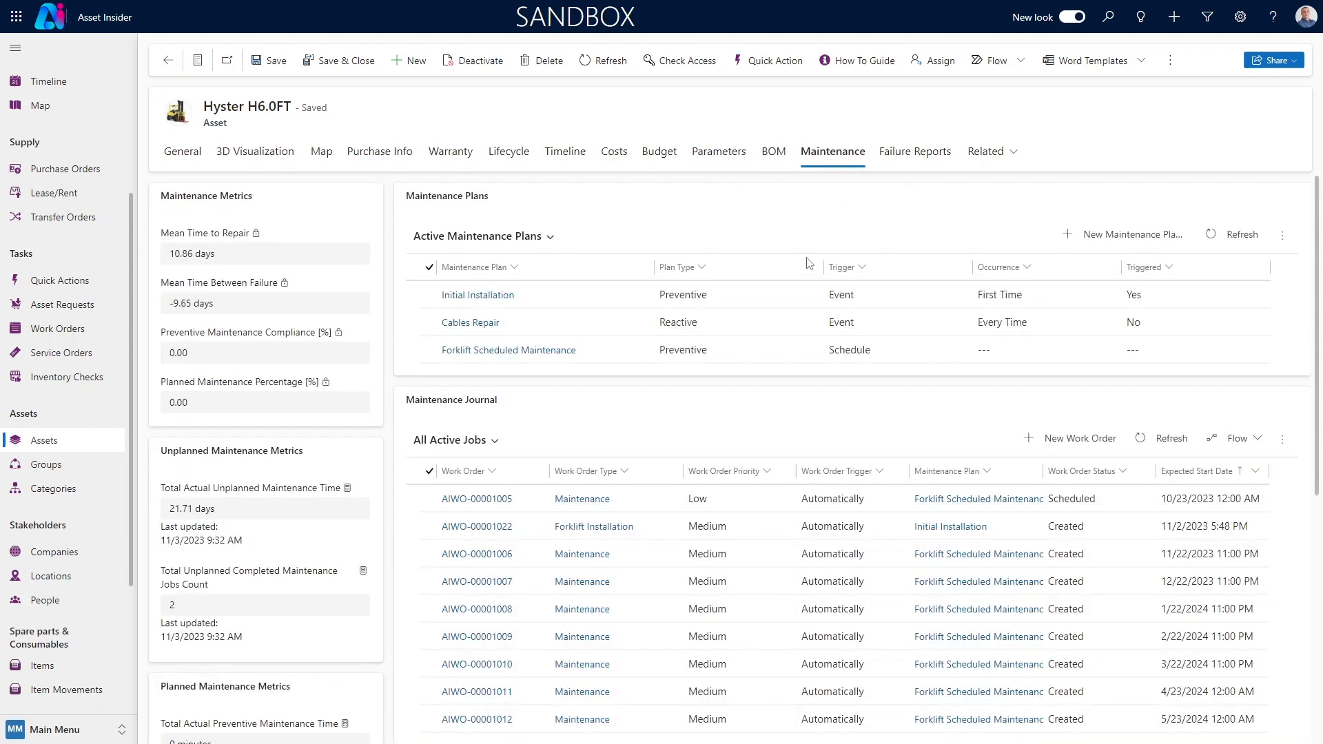
{"action": "left_click", "coordinate": [502, 302]}
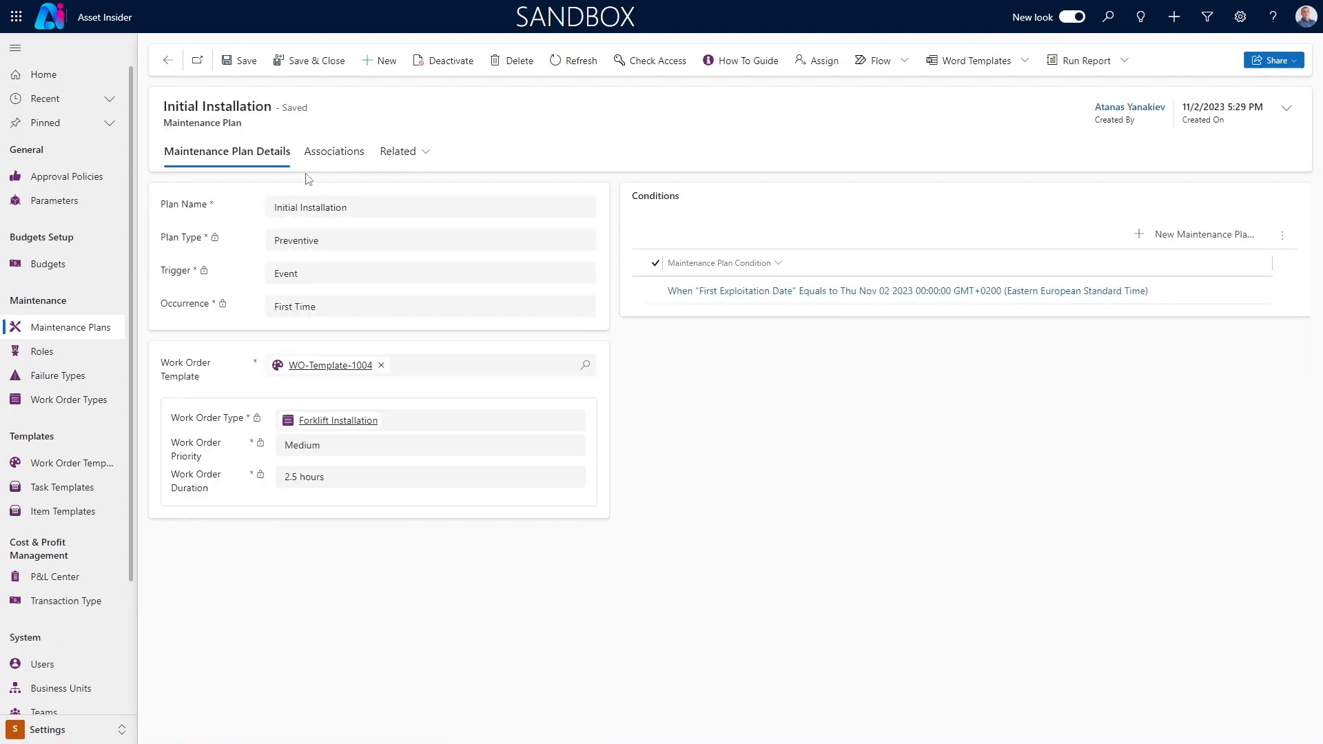
{"action": "left_click", "coordinate": [178, 66]}
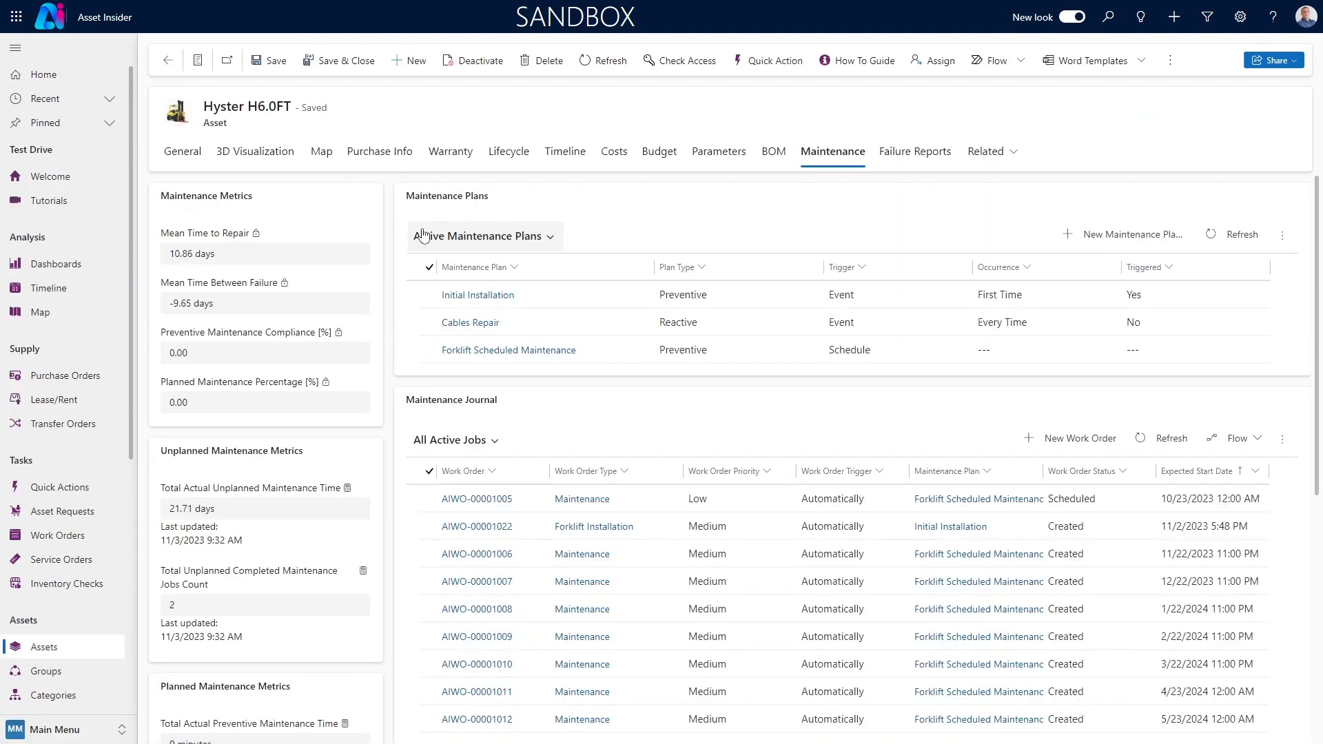
{"action": "scroll", "coordinate": [436, 374], "scroll_direction": "down", "scroll_amount": 2}
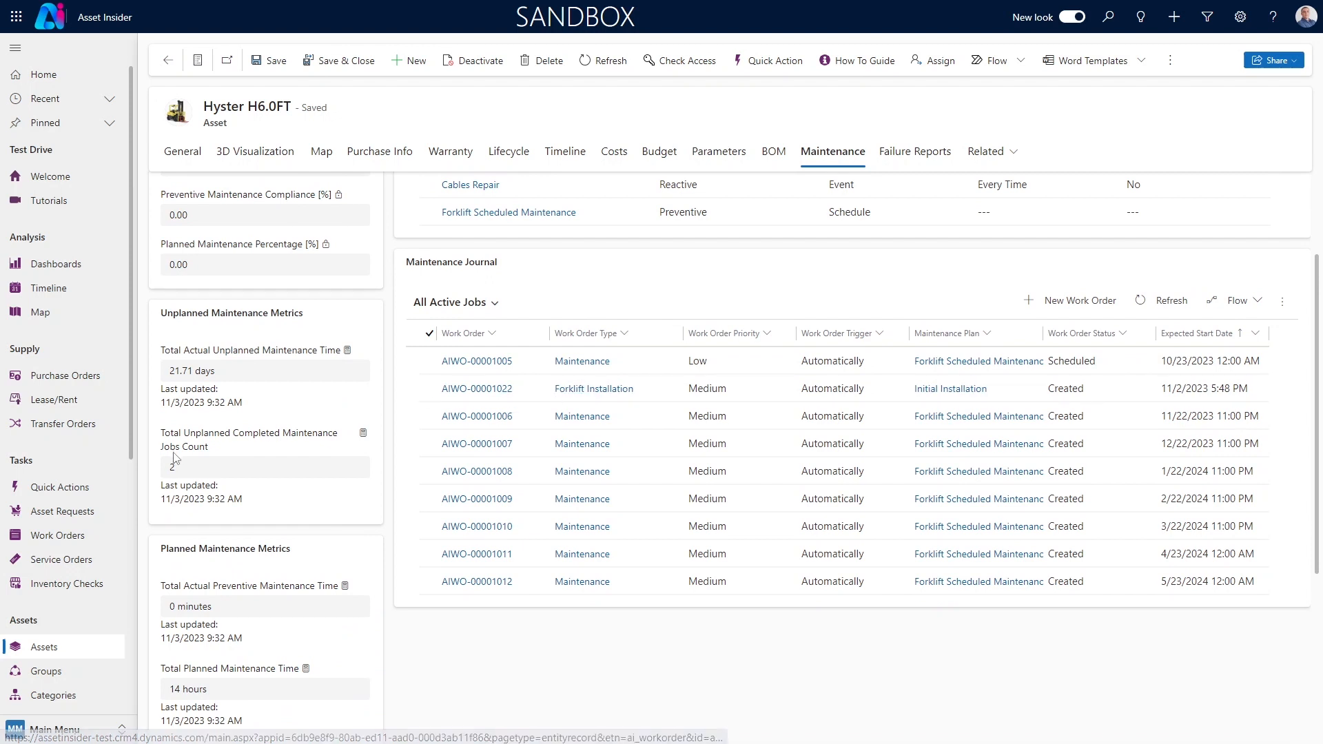
Group the work orders Kanban board by Work Order Priority and move the Forklift Installation work order to the Urgent lane
{"action": "left_click", "coordinate": [58, 537]}
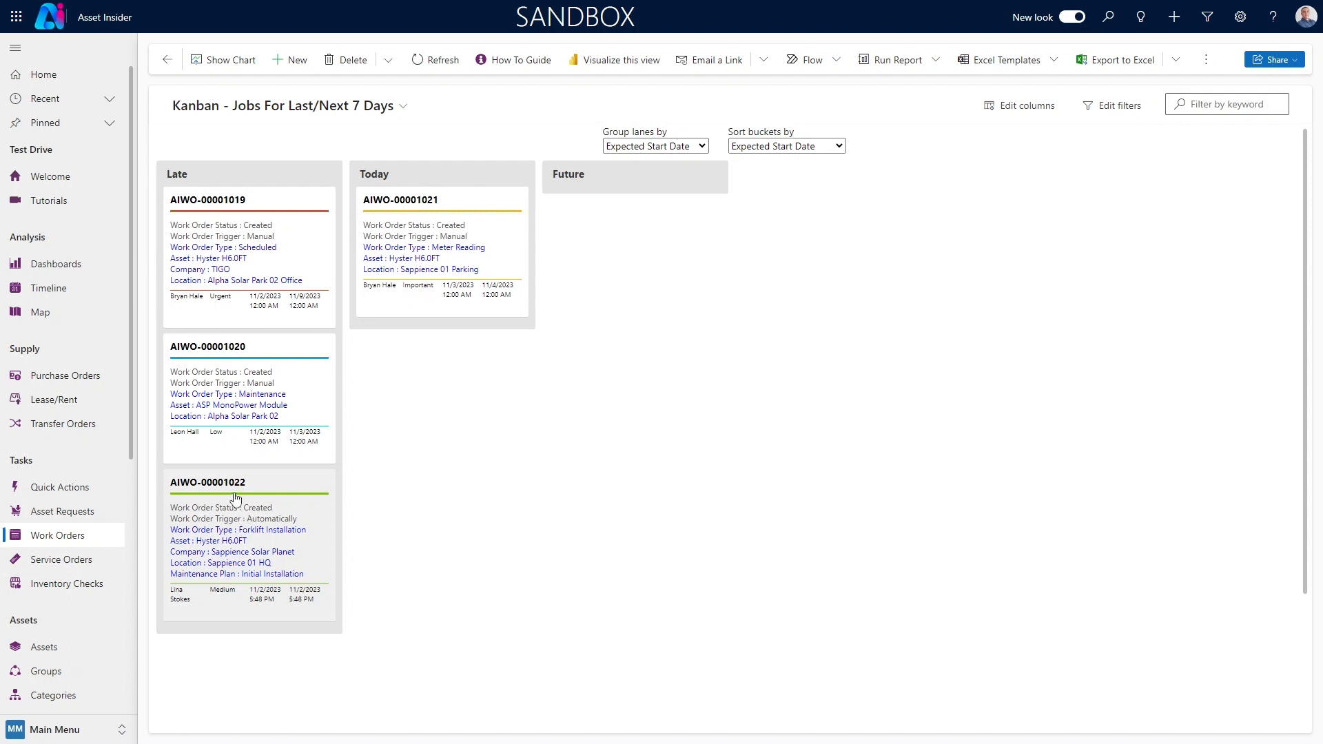
{"action": "left_click", "coordinate": [641, 146]}
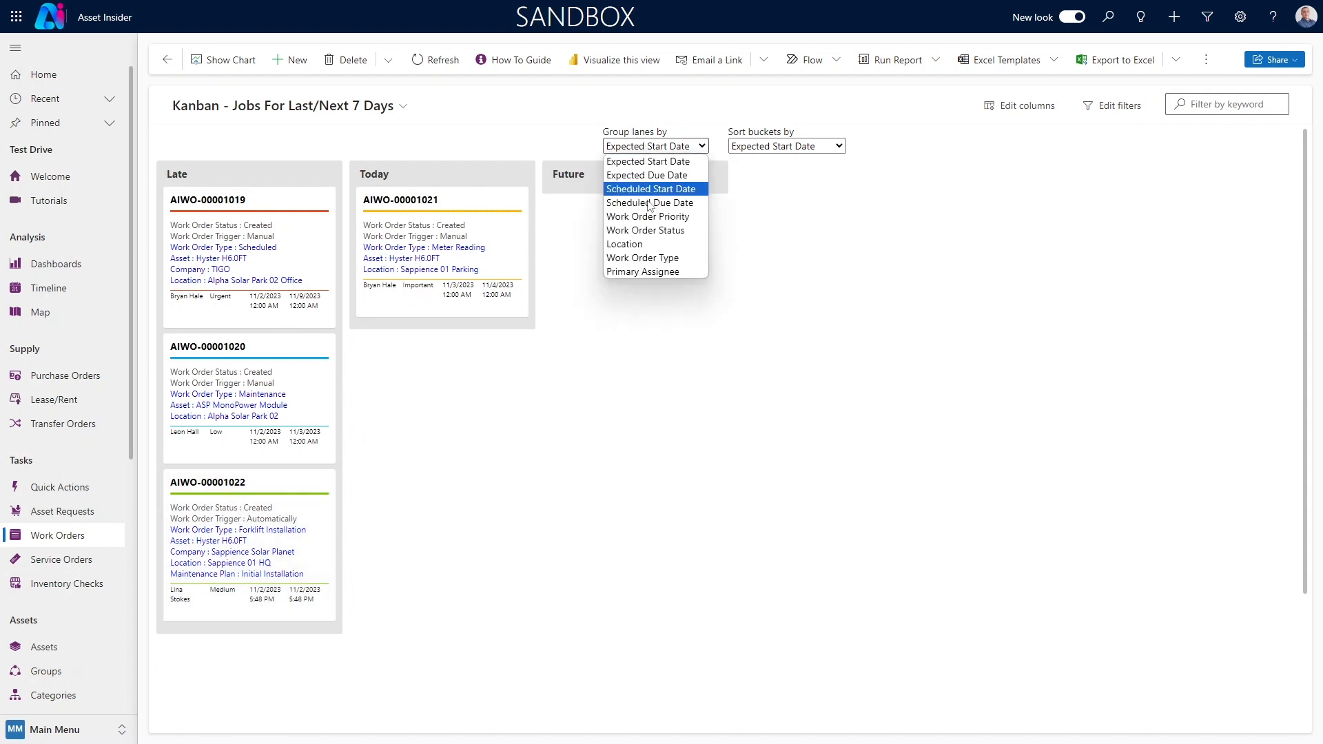
{"action": "left_click", "coordinate": [648, 217]}
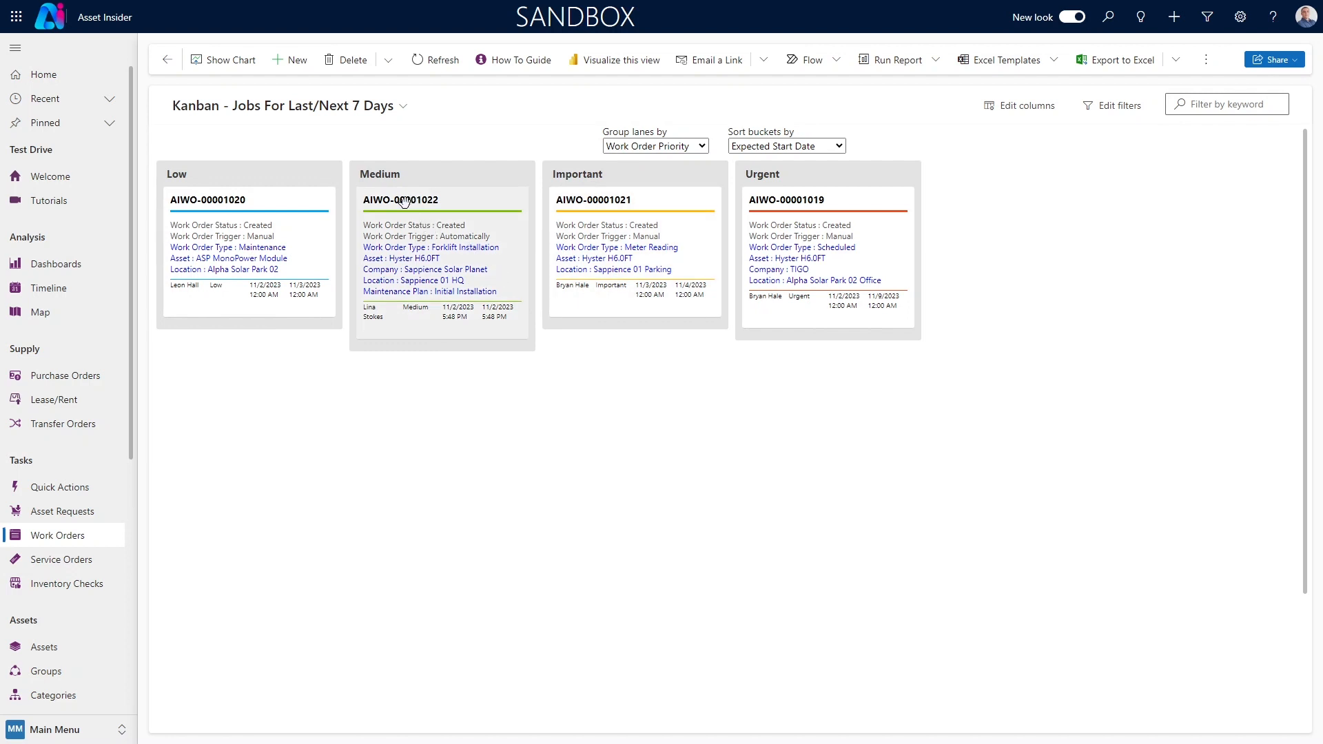
{"action": "left_click_drag", "start_coordinate": [404, 200], "coordinate": [776, 194]}
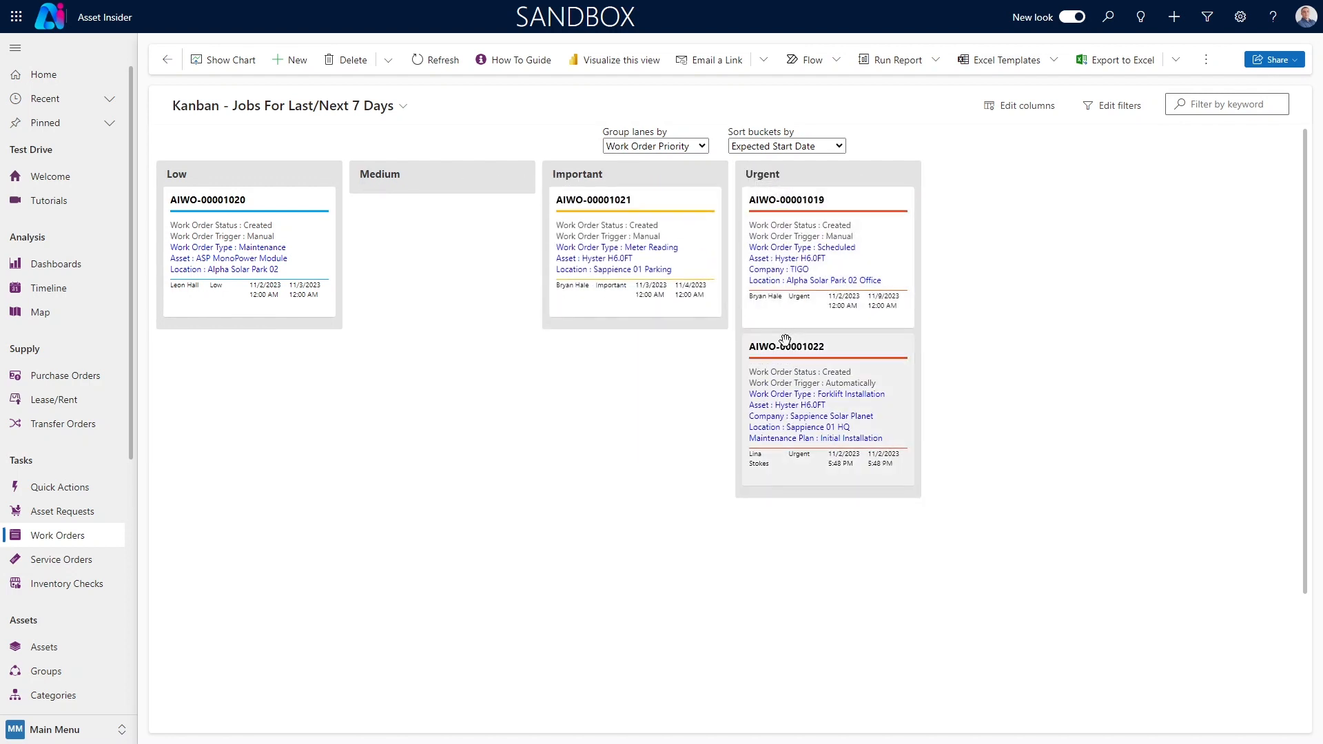
Open the Forklift Installation work order and advance it from Planning to the Scheduling stage
{"action": "left_click", "coordinate": [786, 340]}
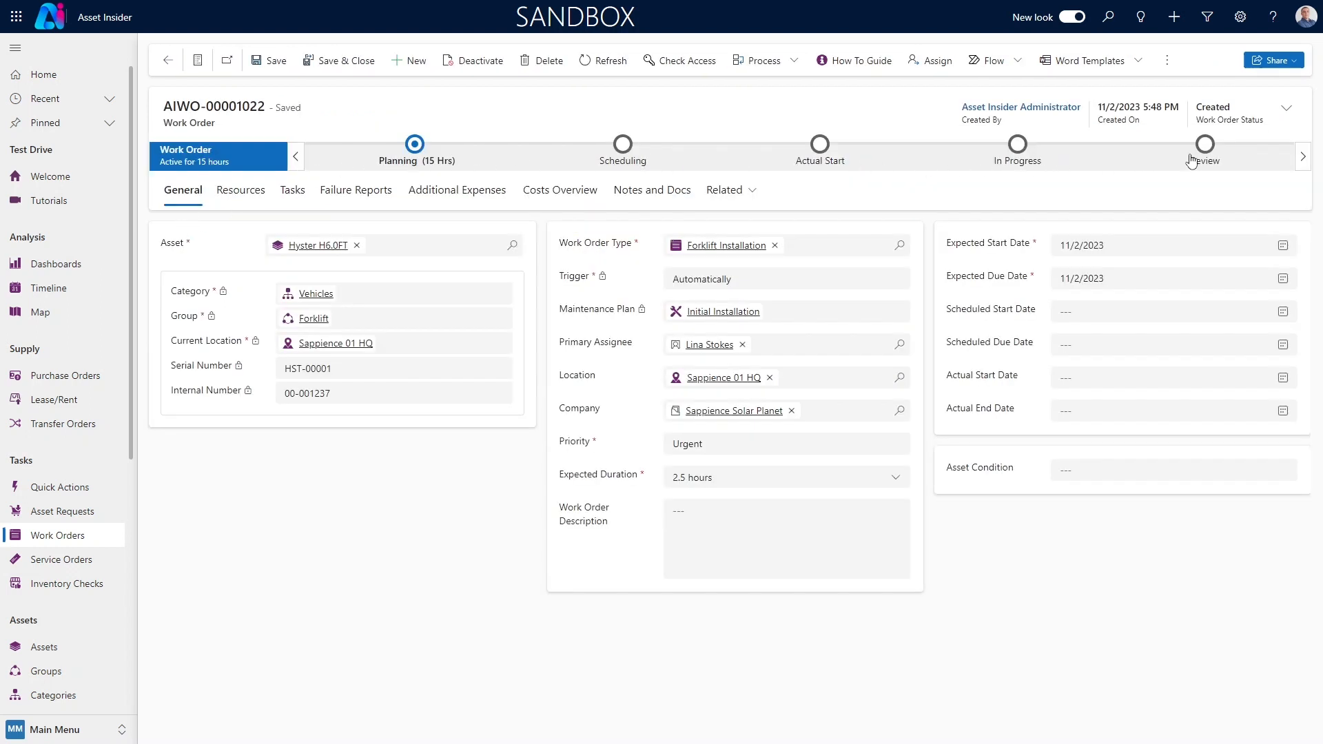
{"action": "left_click", "coordinate": [428, 164]}
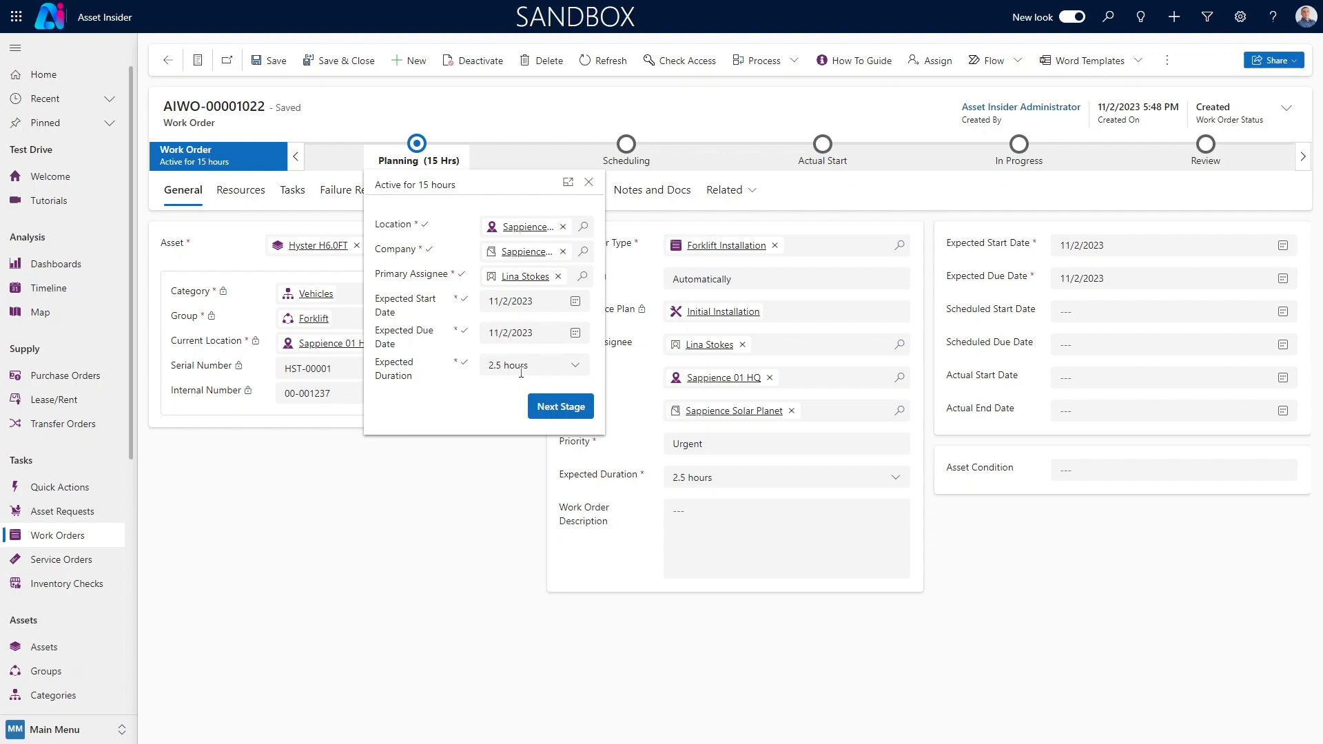
{"action": "left_click", "coordinate": [573, 411]}
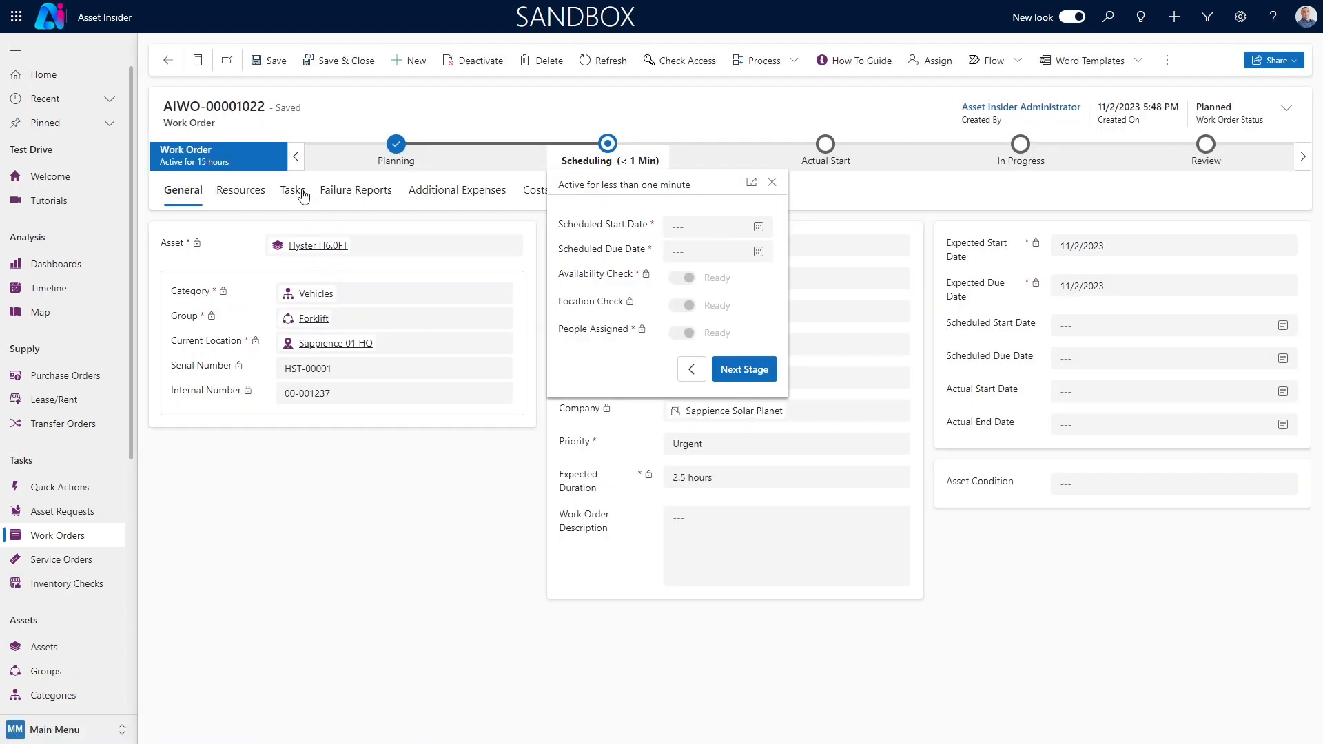
Review the work order's assigned resources and items, including the actions available for item movements
{"action": "left_click", "coordinate": [257, 196]}
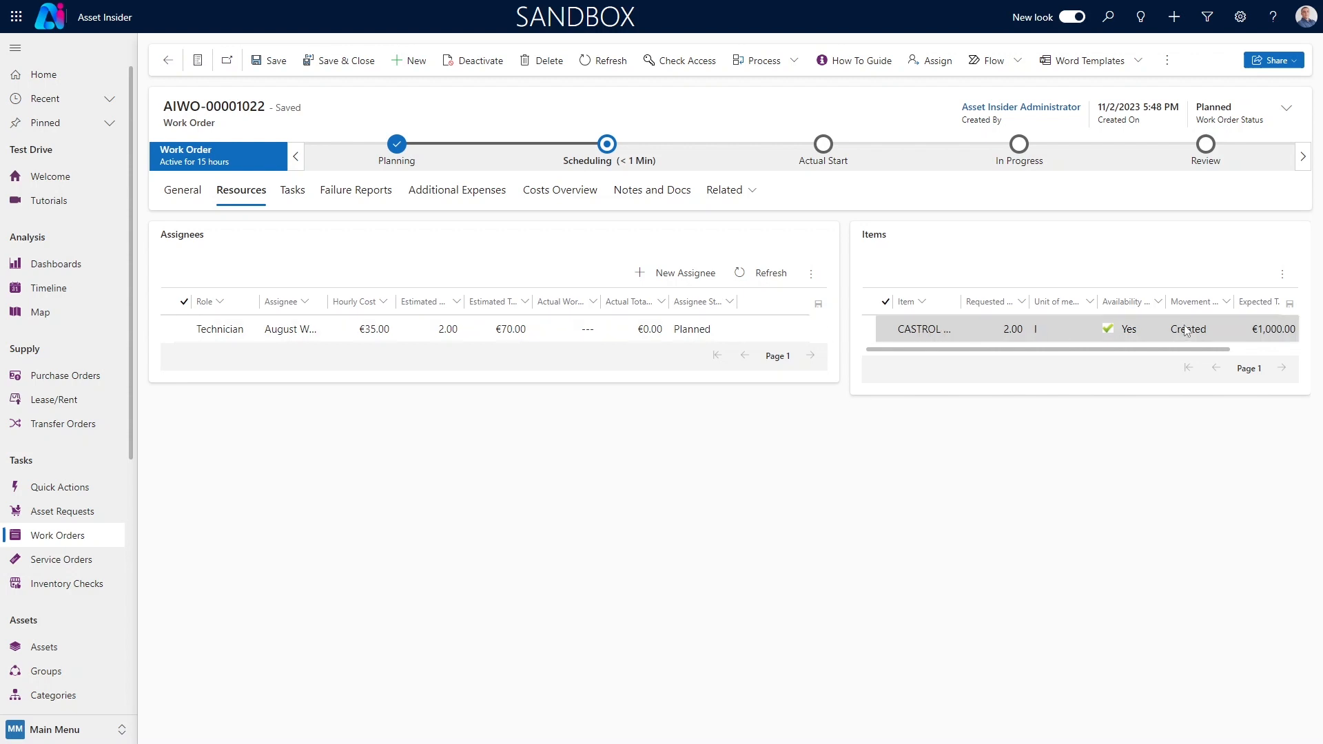
{"action": "left_click", "coordinate": [1281, 275]}
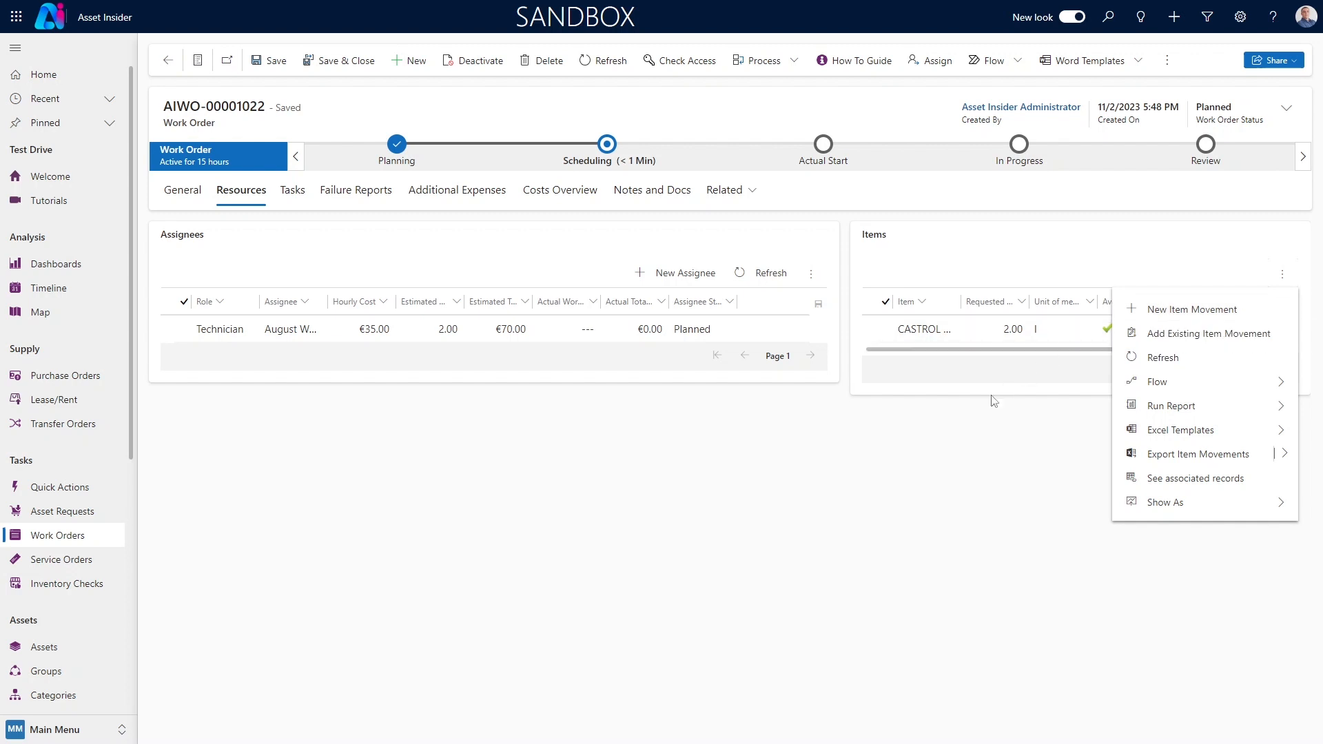
{"action": "left_click", "coordinate": [973, 419]}
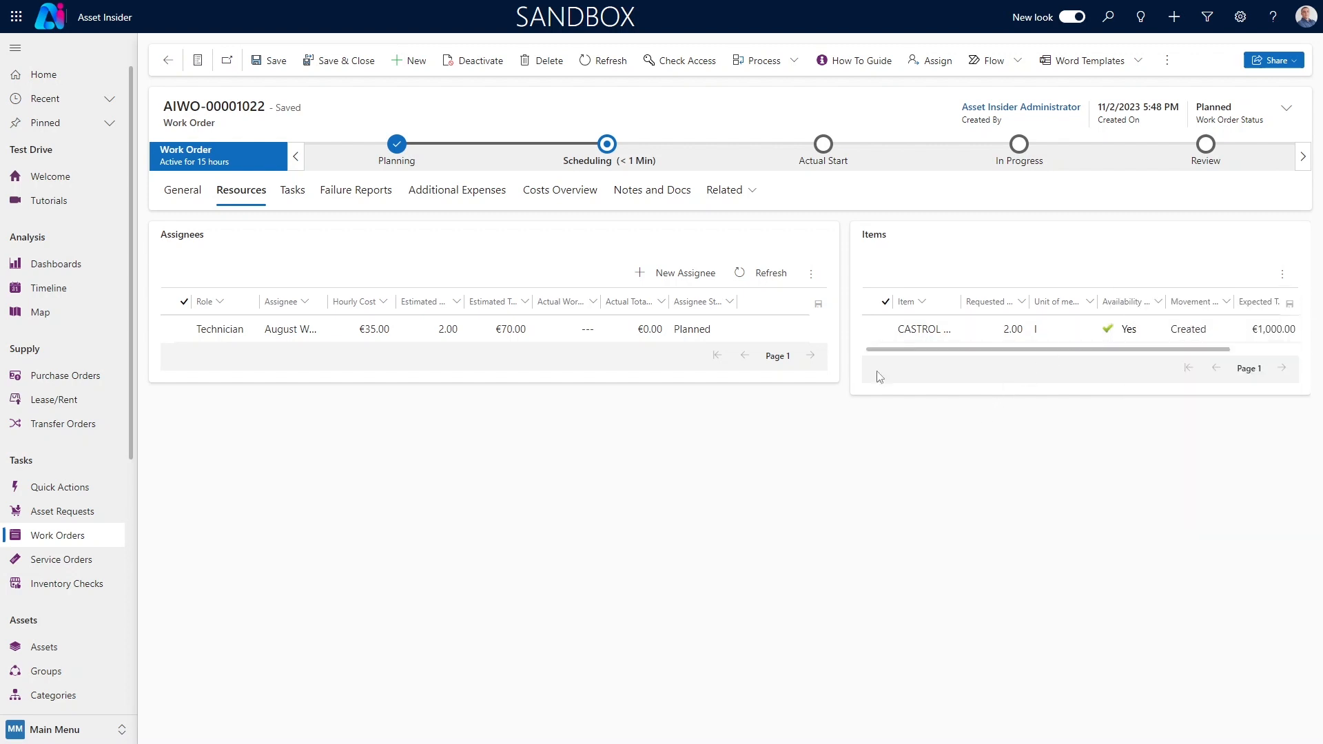
Set the work order's scheduled start and due dates to 11/2/2023 and advance it to the Actual Start stage
{"action": "left_click", "coordinate": [607, 167]}
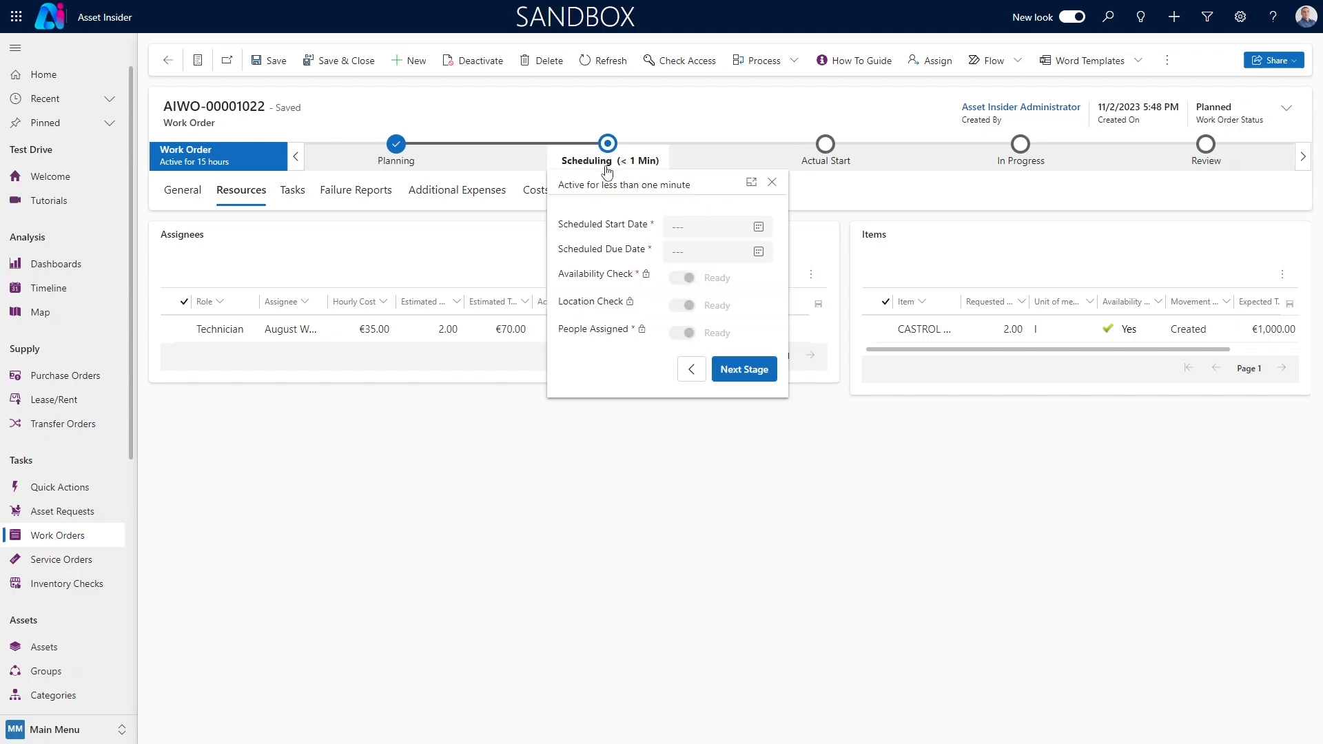
{"action": "left_click", "coordinate": [759, 228]}
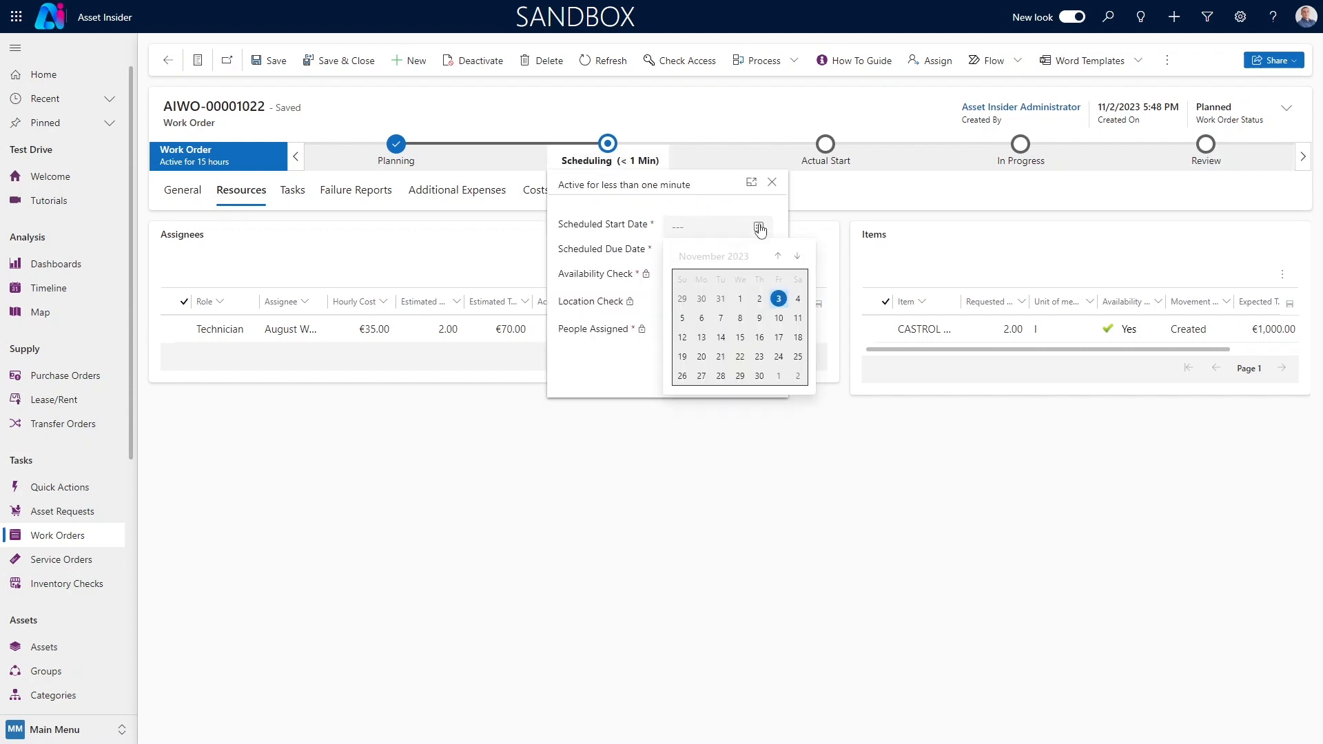
{"action": "left_click", "coordinate": [761, 299]}
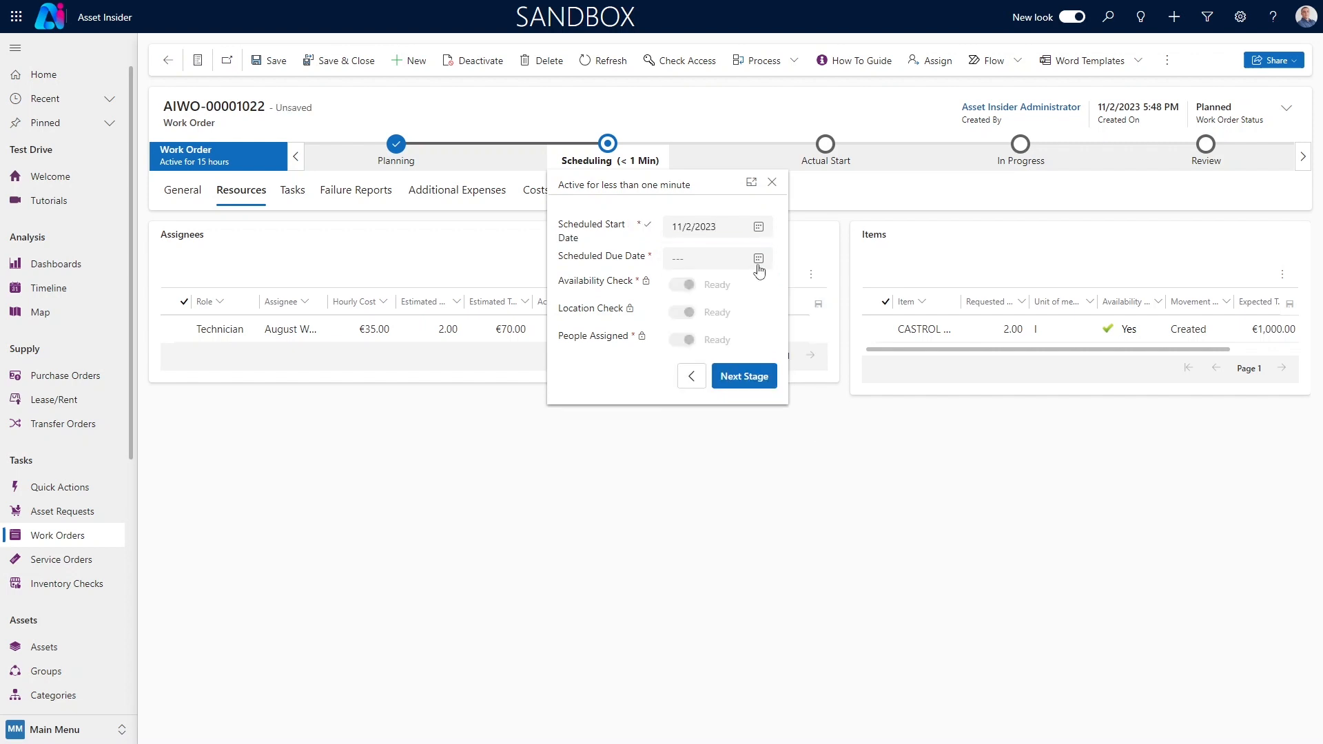
{"action": "left_click", "coordinate": [758, 260]}
{"action": "left_click", "coordinate": [759, 330]}
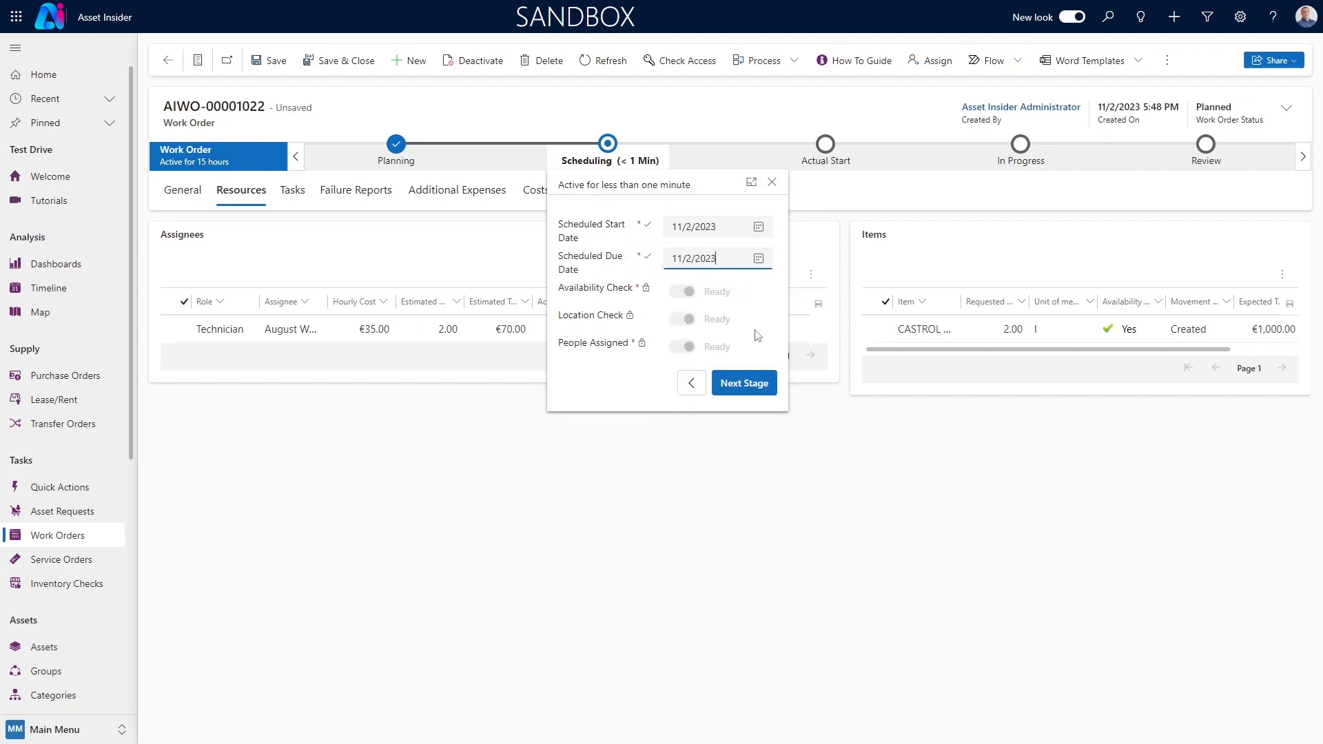
{"action": "left_click", "coordinate": [744, 383]}
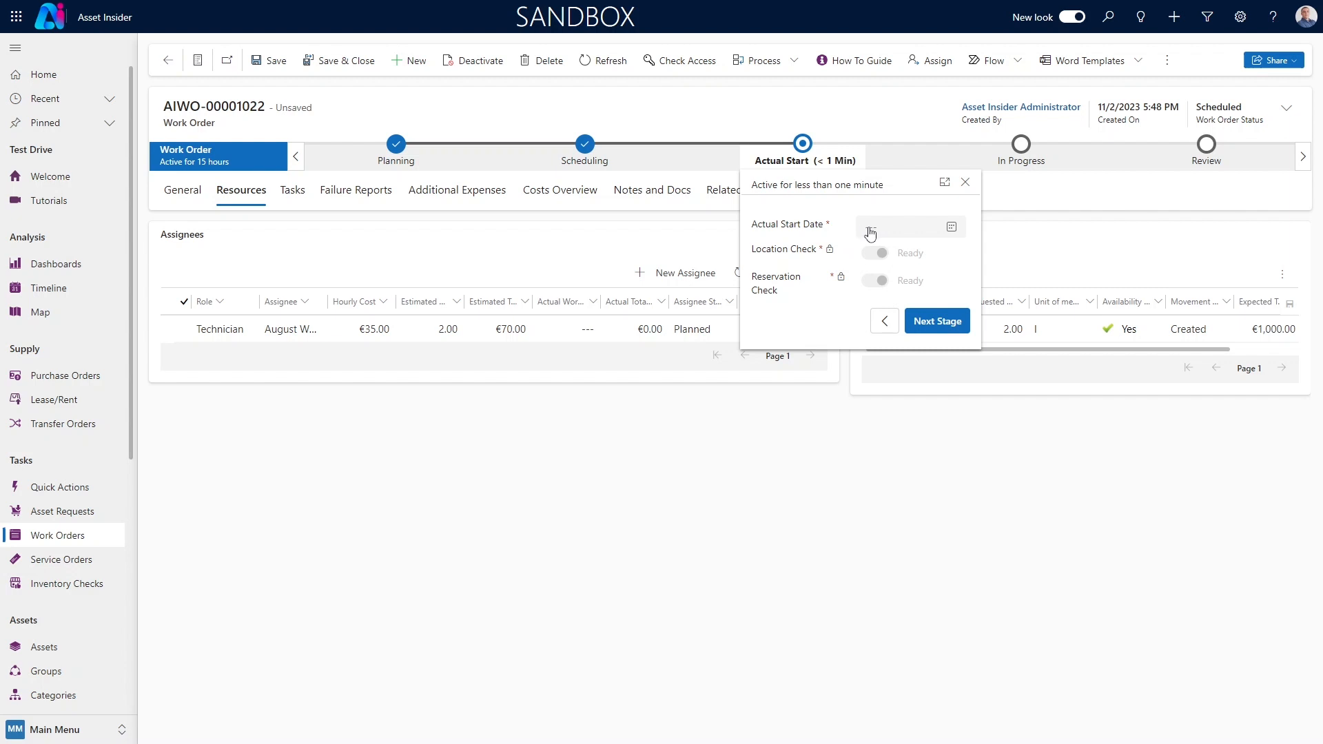
Set the actual start date to 11/3/2023 and advance the work order to the In Progress stage
{"action": "left_click", "coordinate": [901, 236]}
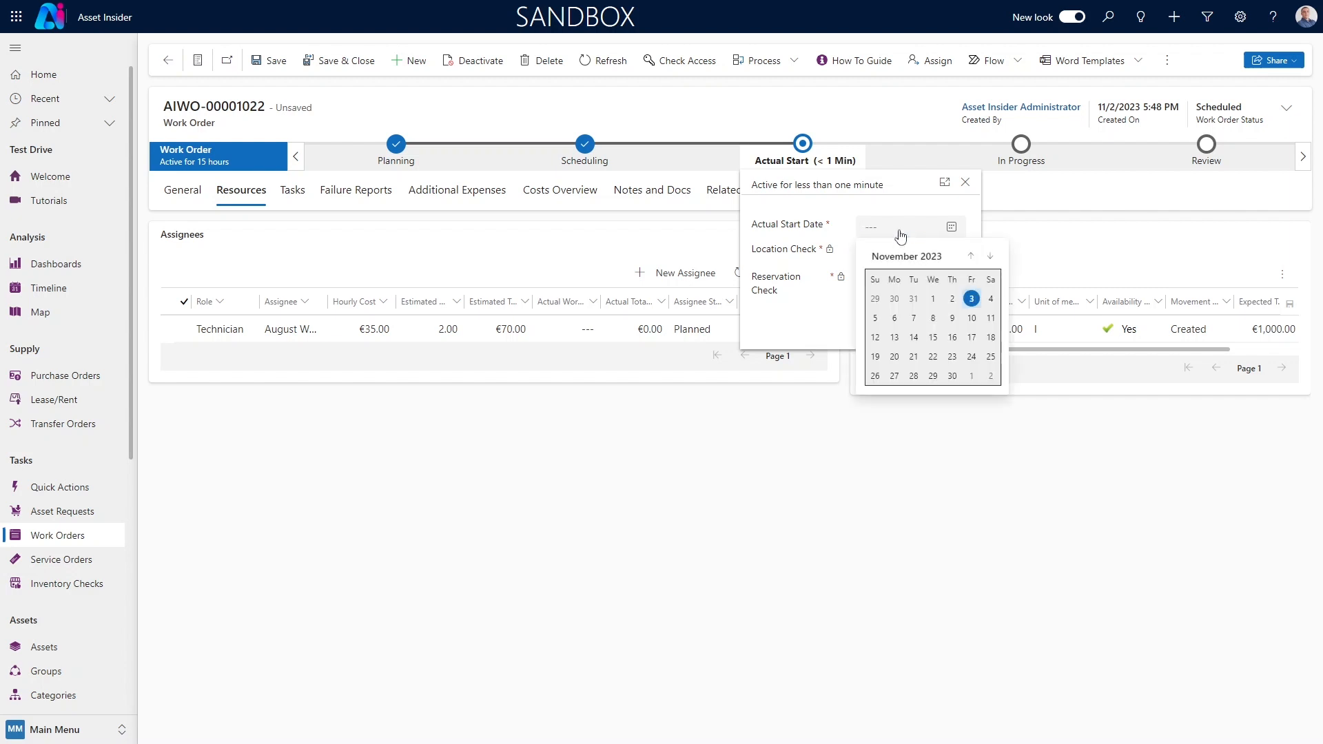
{"action": "left_click", "coordinate": [972, 298]}
{"action": "left_click", "coordinate": [952, 321]}
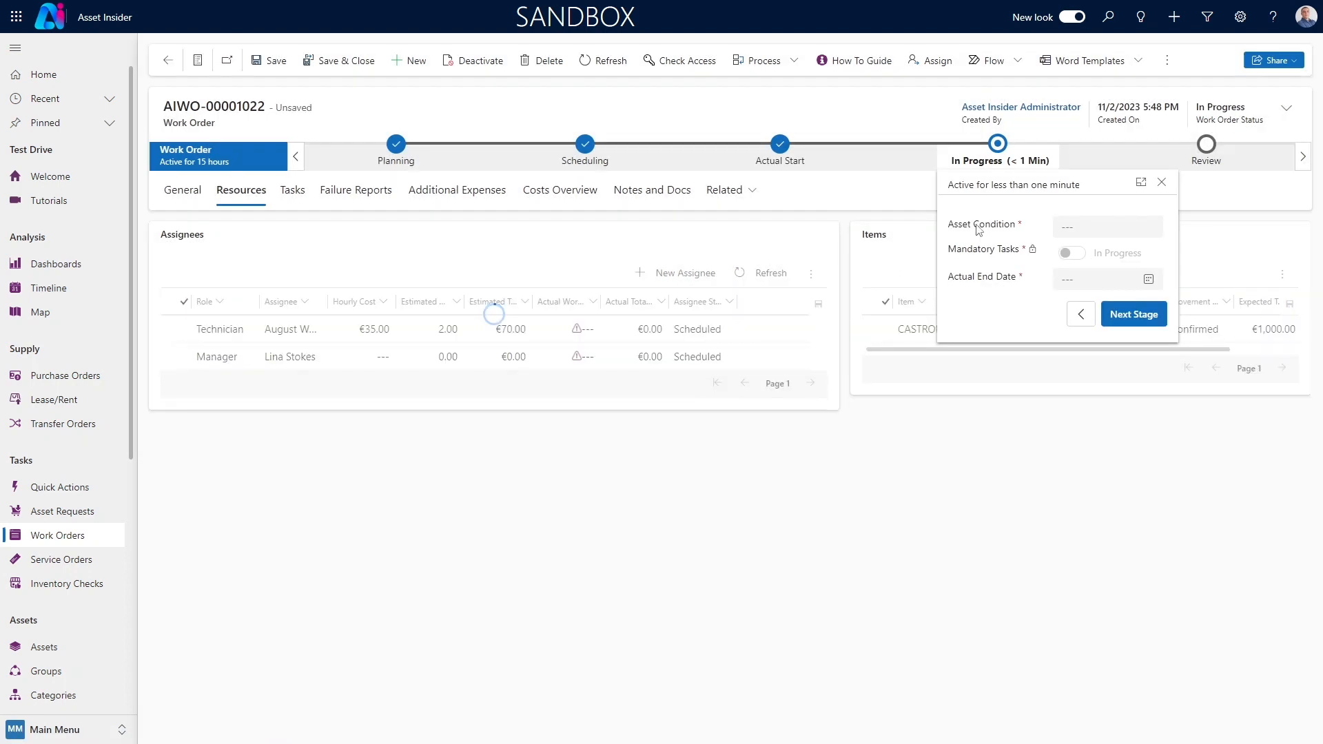
{"action": "left_click", "coordinate": [1162, 184]}
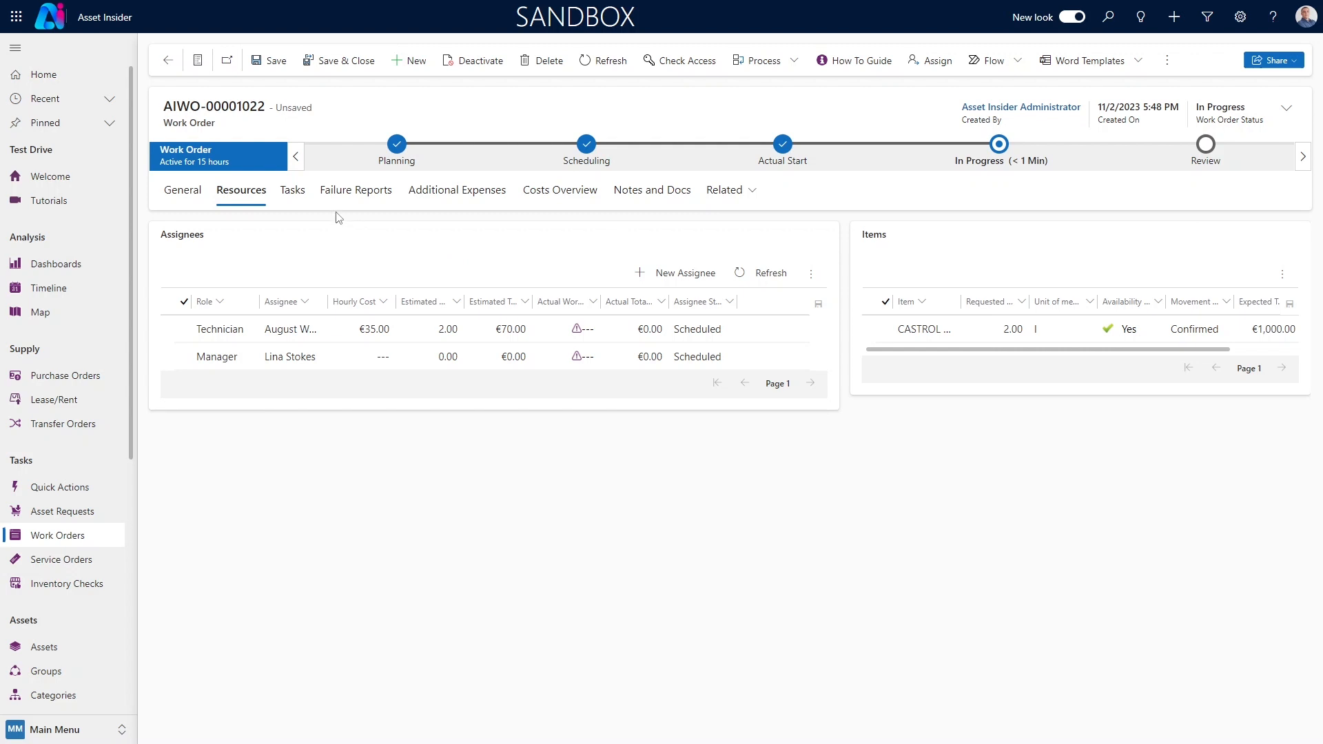
Complete the work order task "Verify all liquids are filled" by setting Instruction and Complete to Yes, and save it
{"action": "left_click", "coordinate": [303, 195]}
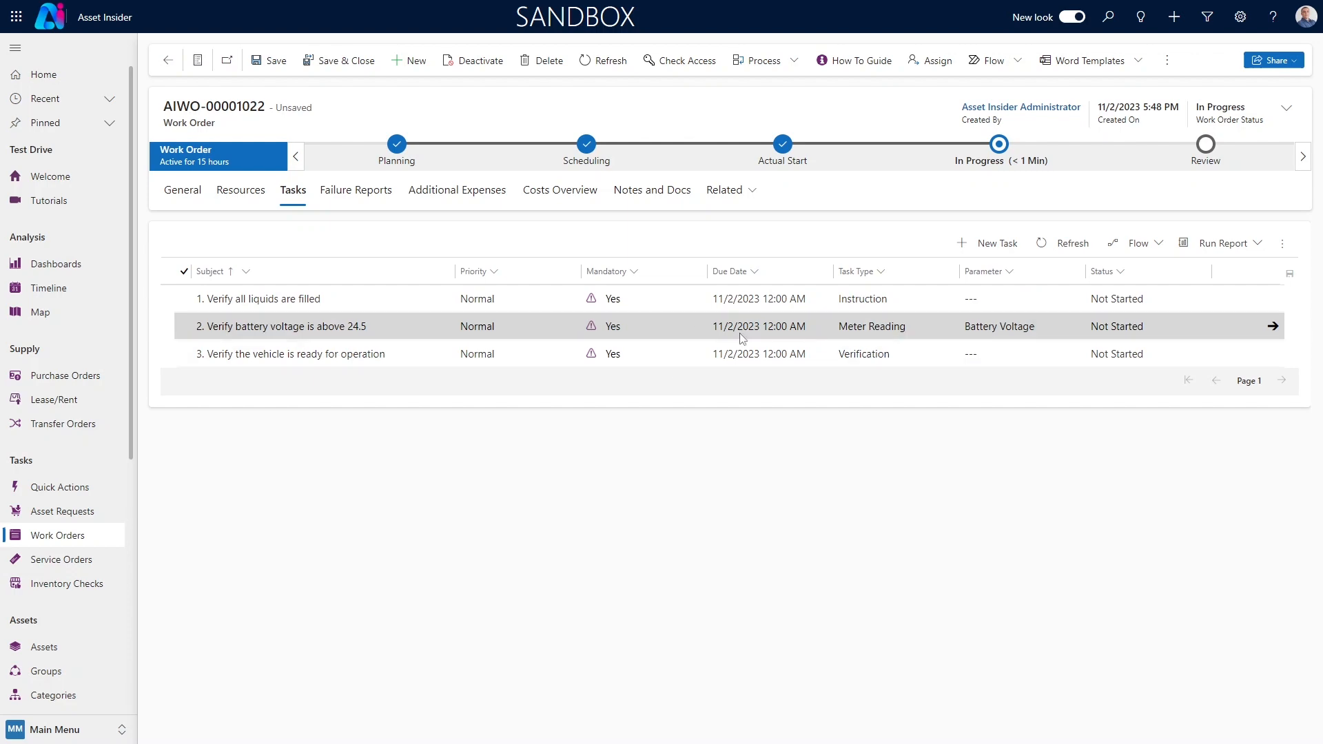
{"action": "left_click", "coordinate": [974, 331]}
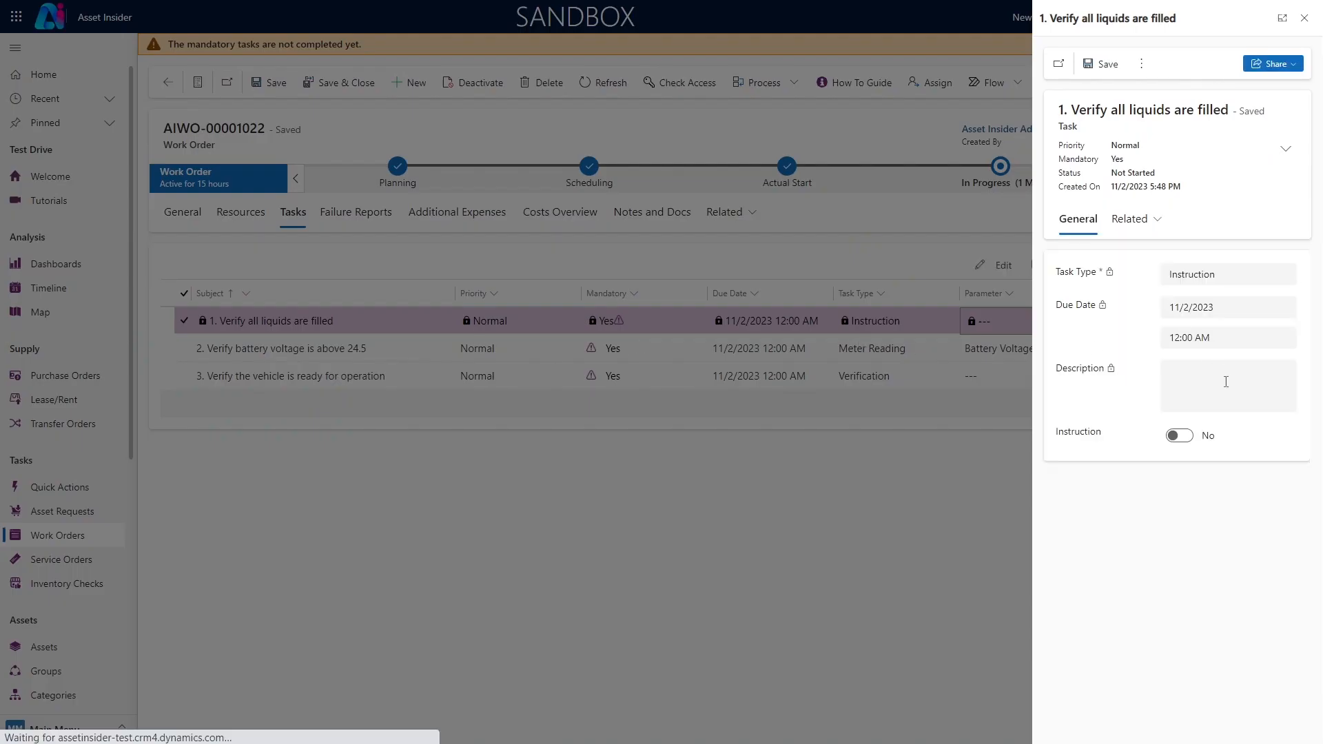
{"action": "left_click", "coordinate": [1192, 444]}
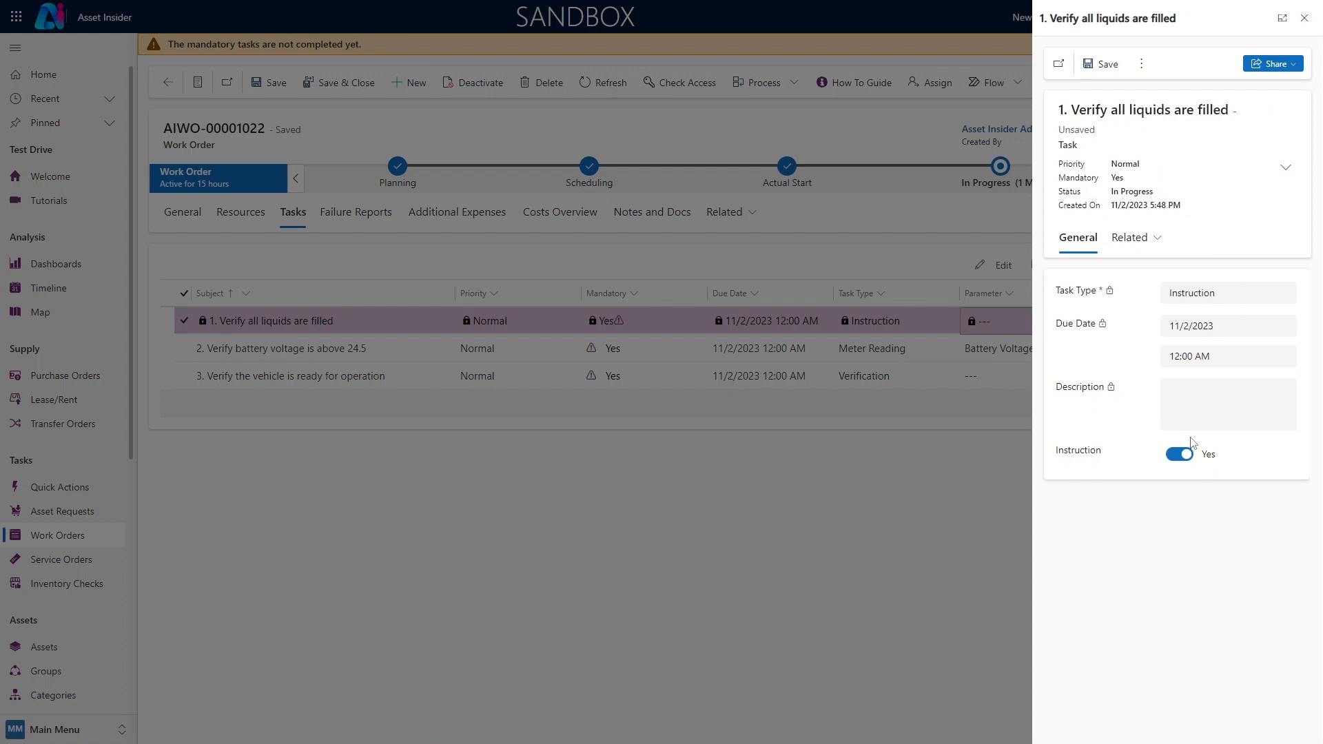
{"action": "left_click", "coordinate": [1100, 67]}
{"action": "left_click", "coordinate": [1177, 473]}
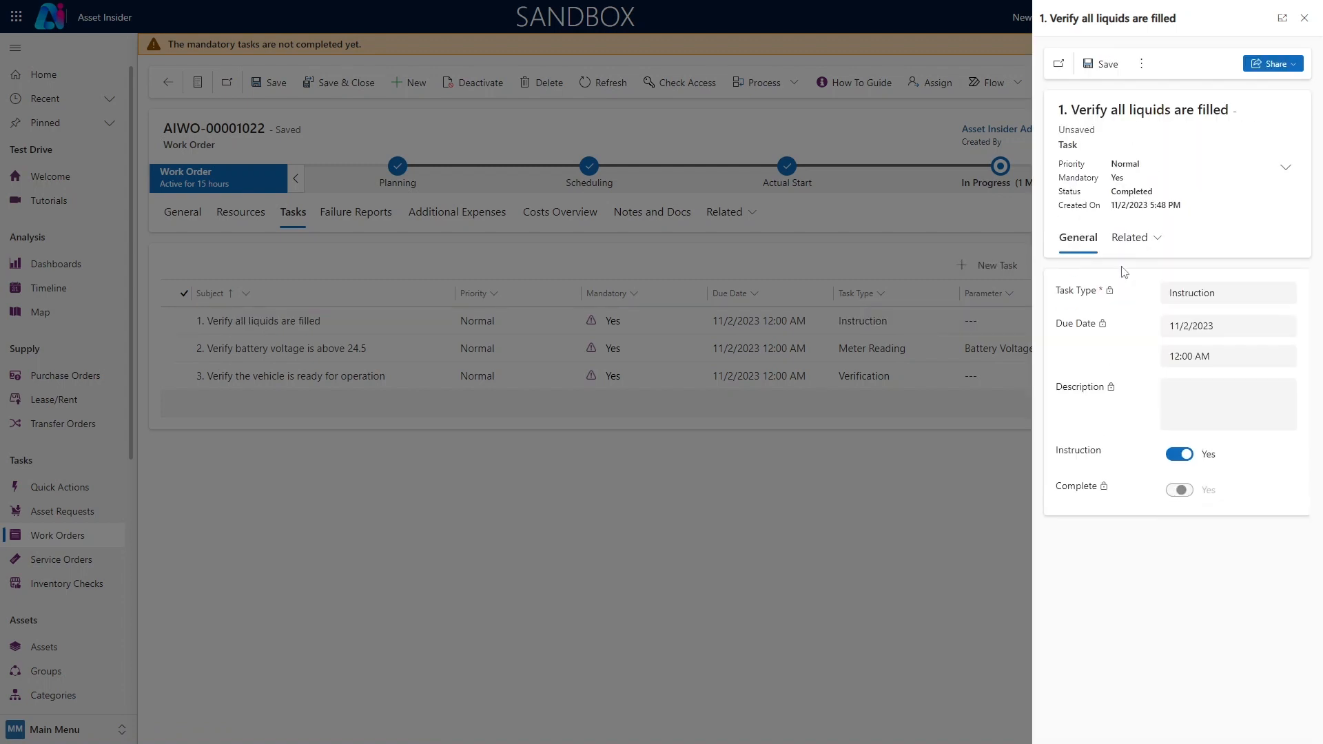
{"action": "left_click", "coordinate": [1142, 64]}
{"action": "left_click", "coordinate": [1155, 89]}
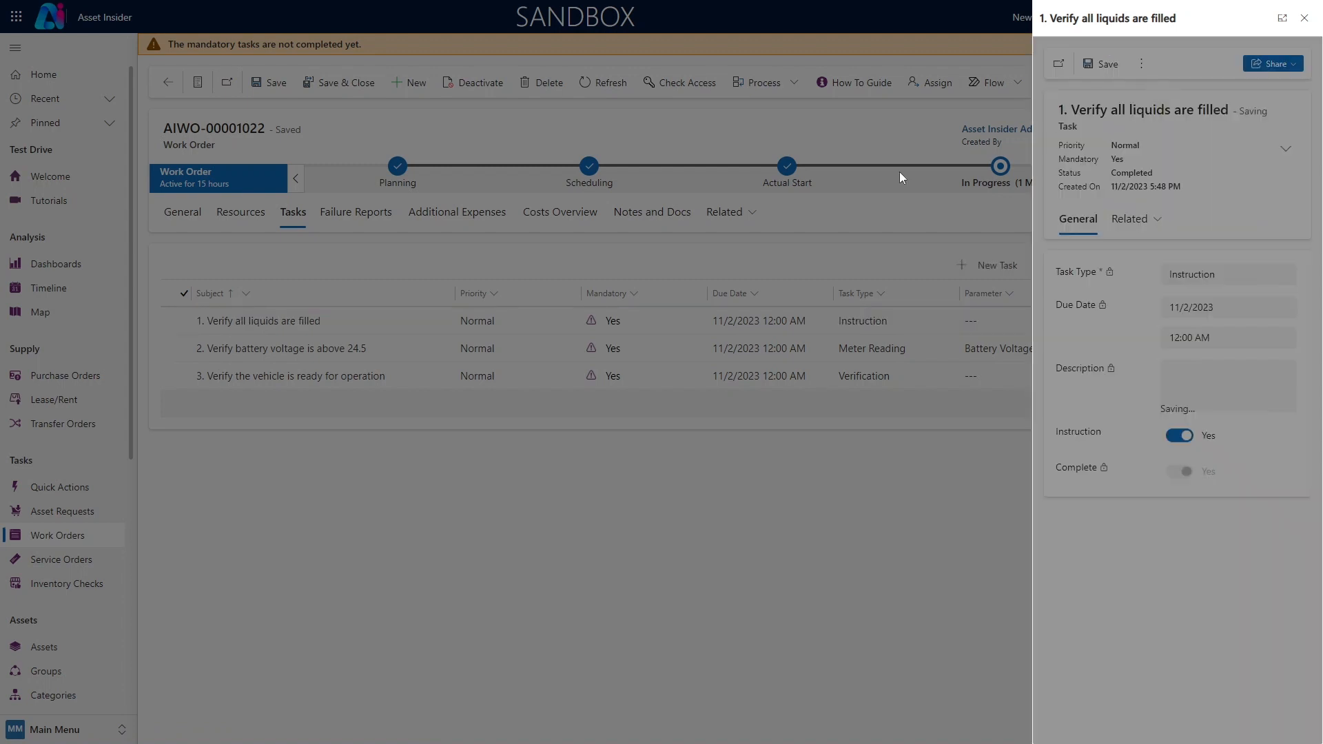
Record a Battery Voltage value of 14.5 in the task "Verify battery voltage is above 24.5", mark it complete and save it
{"action": "left_click", "coordinate": [1271, 350]}
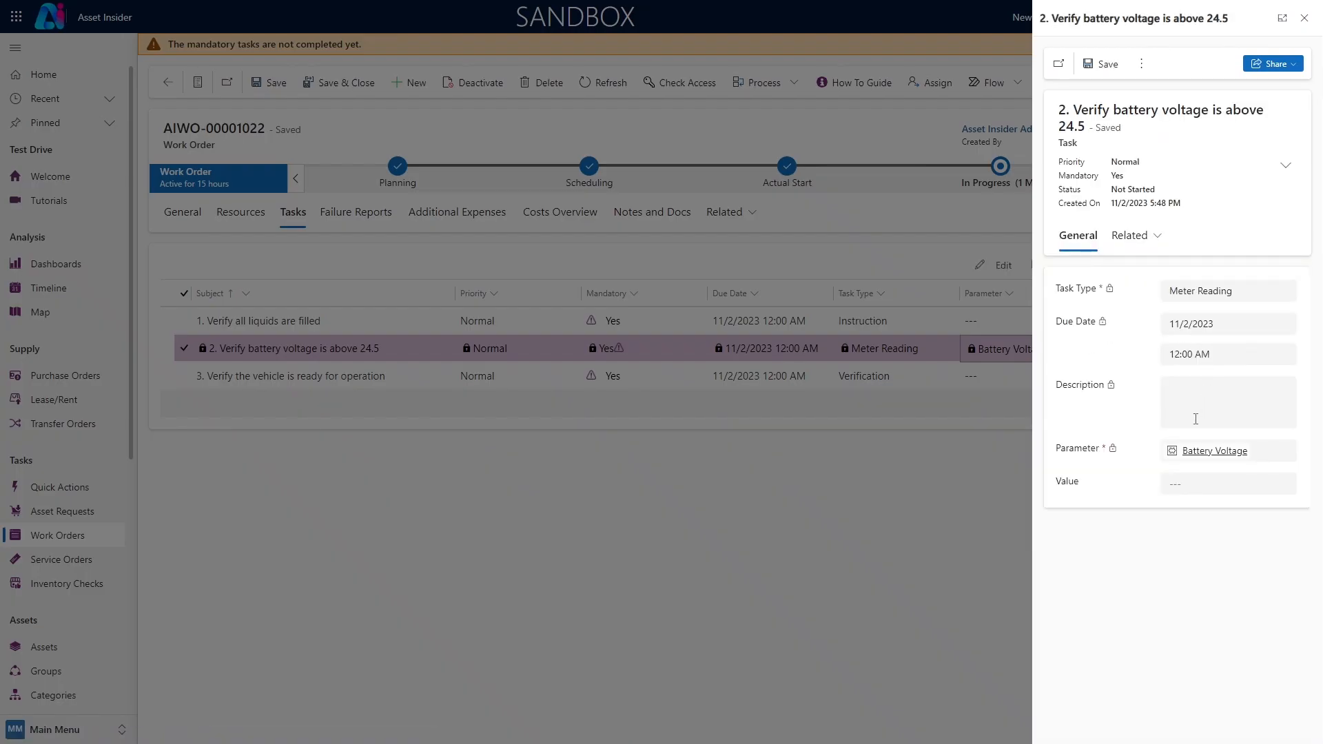
{"action": "left_click", "coordinate": [1200, 482]}
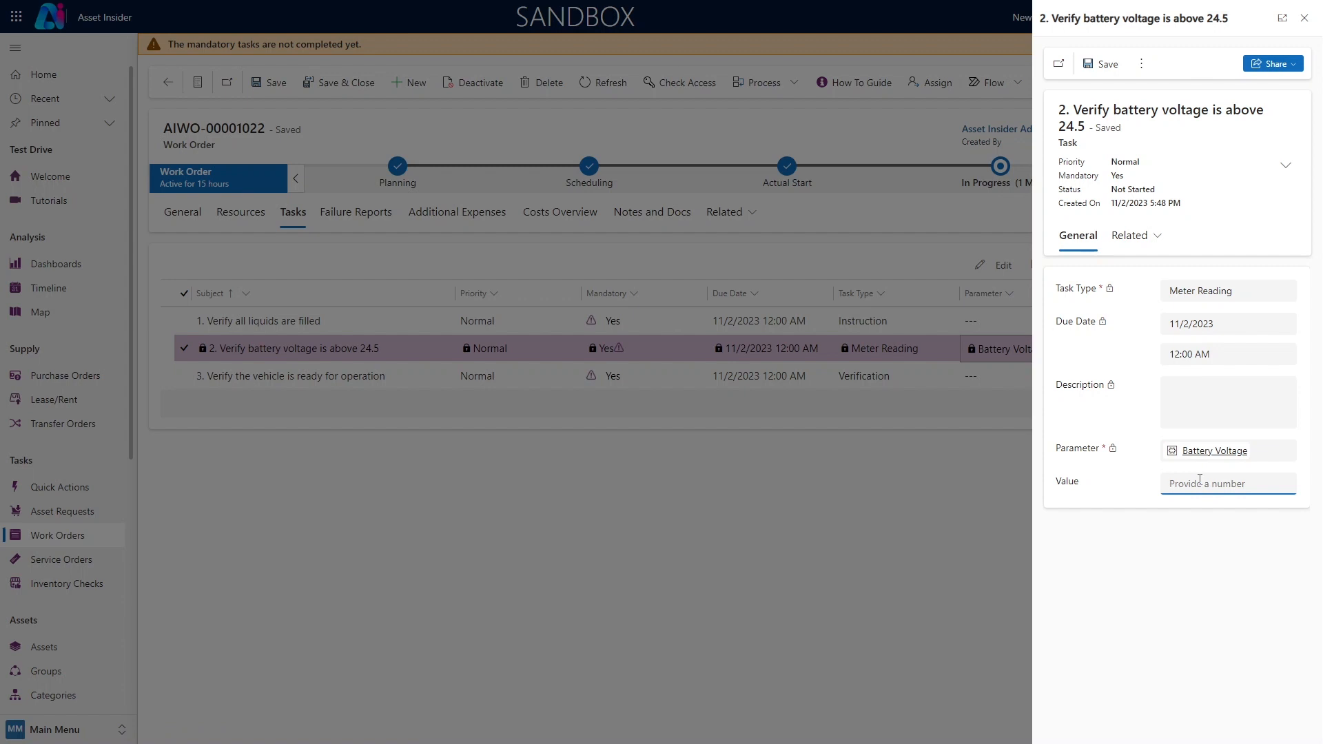
{"action": "type", "text": "14.5"}
{"action": "left_click", "coordinate": [1103, 64]}
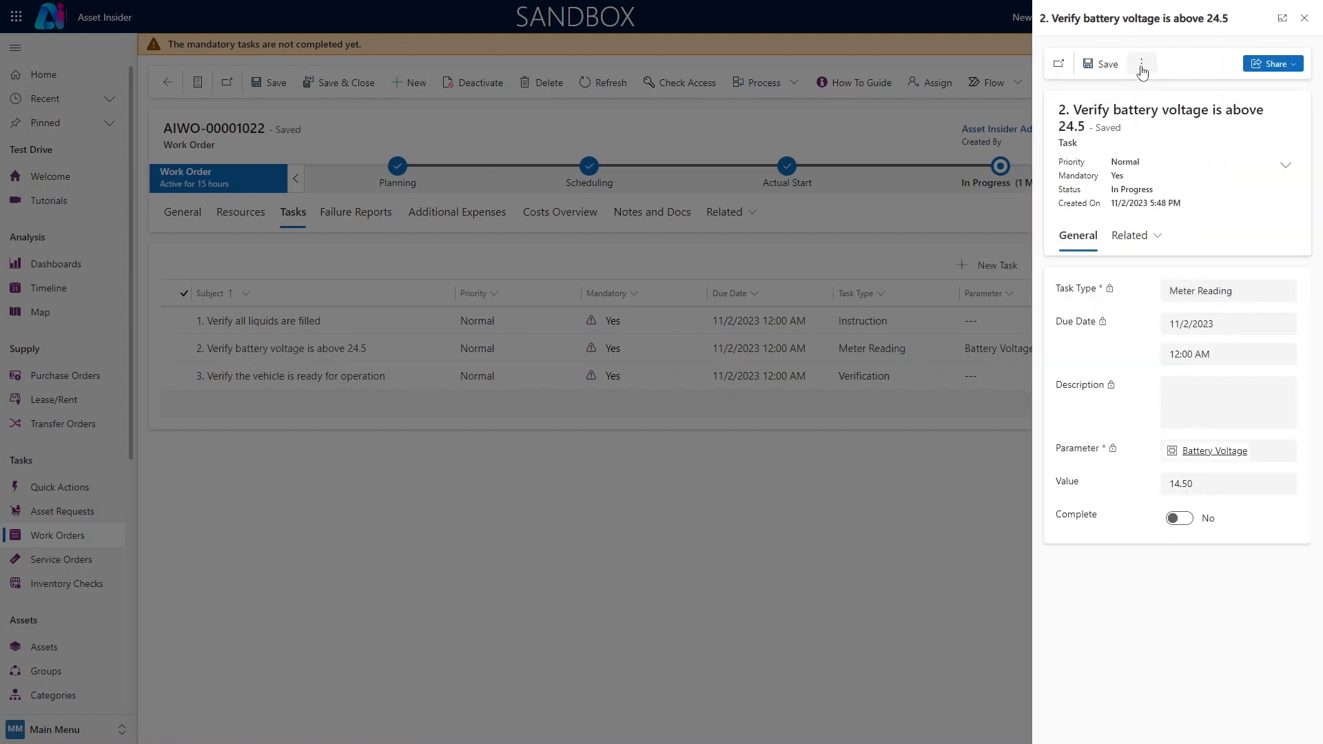
{"action": "left_click", "coordinate": [1142, 64]}
{"action": "left_click", "coordinate": [1165, 86]}
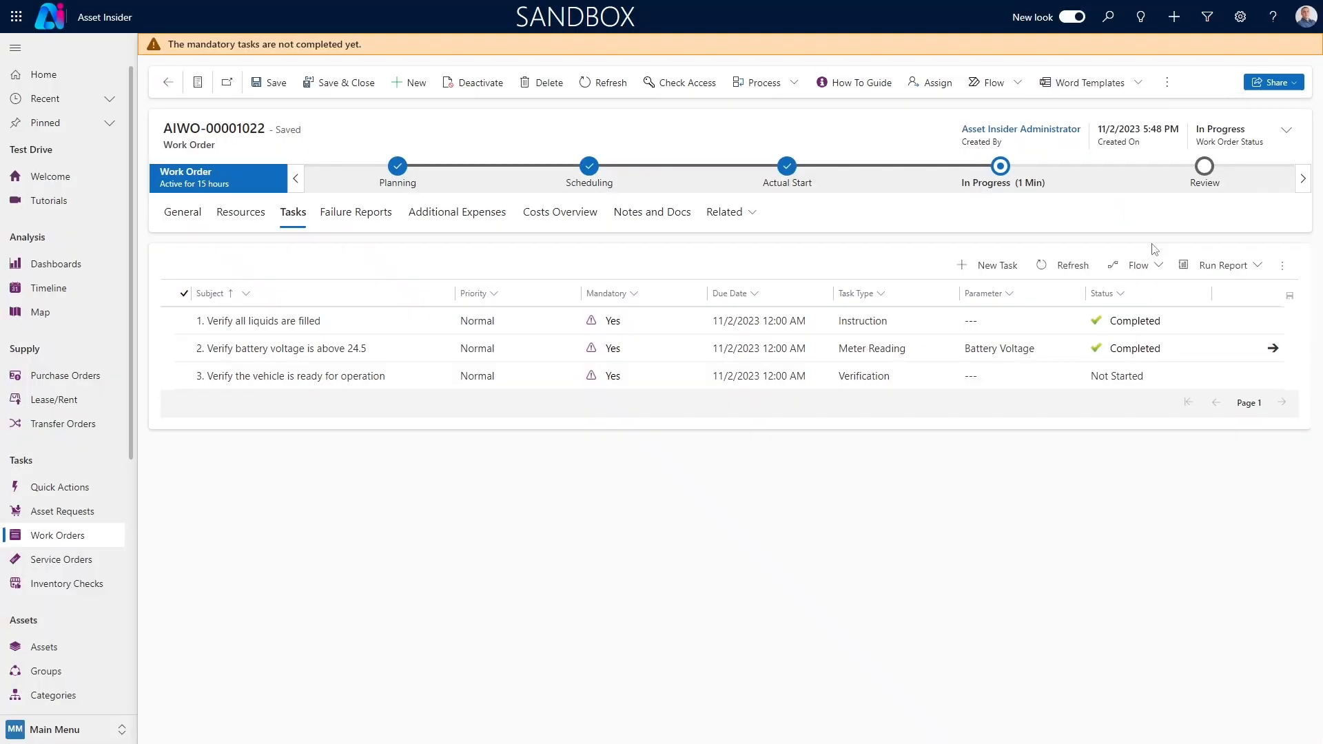
Set Verification to Pass in the task "Verify the vehicle is ready for operation", mark it complete and save it
{"action": "left_click", "coordinate": [1167, 375]}
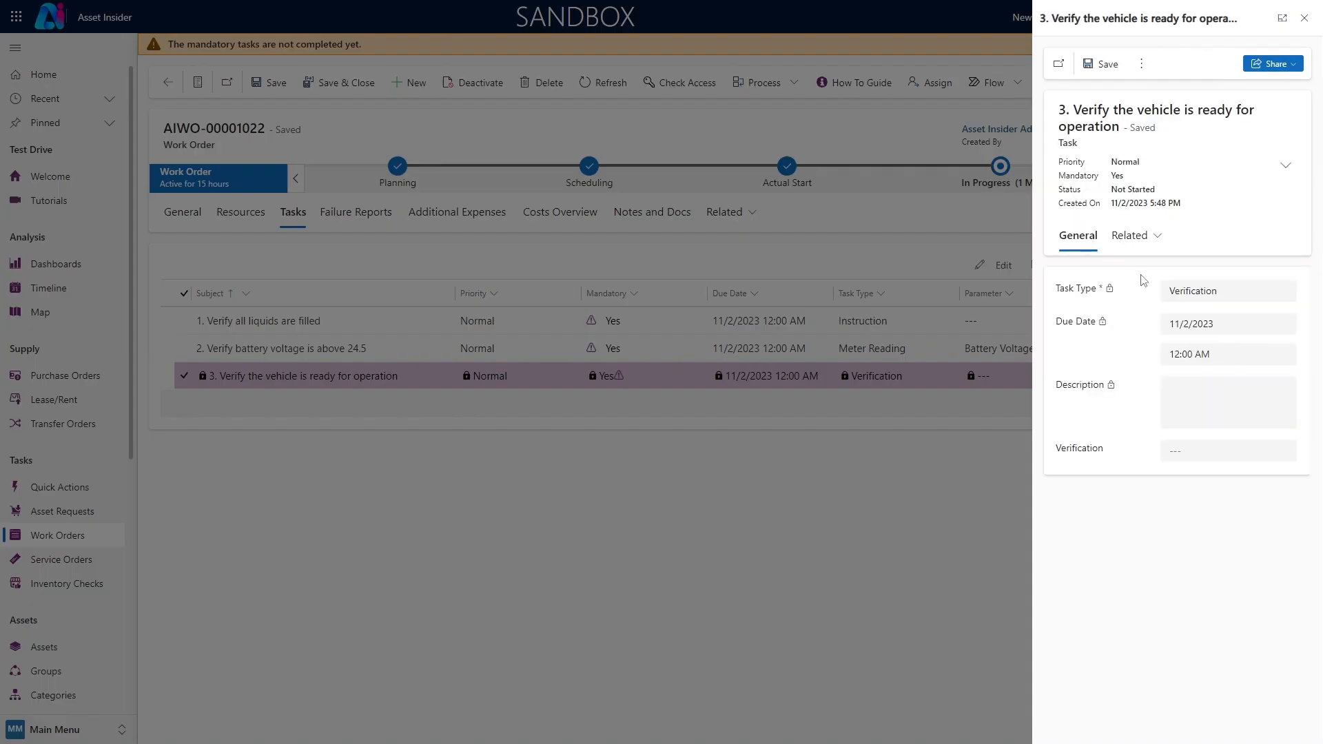
{"action": "left_click", "coordinate": [1179, 452]}
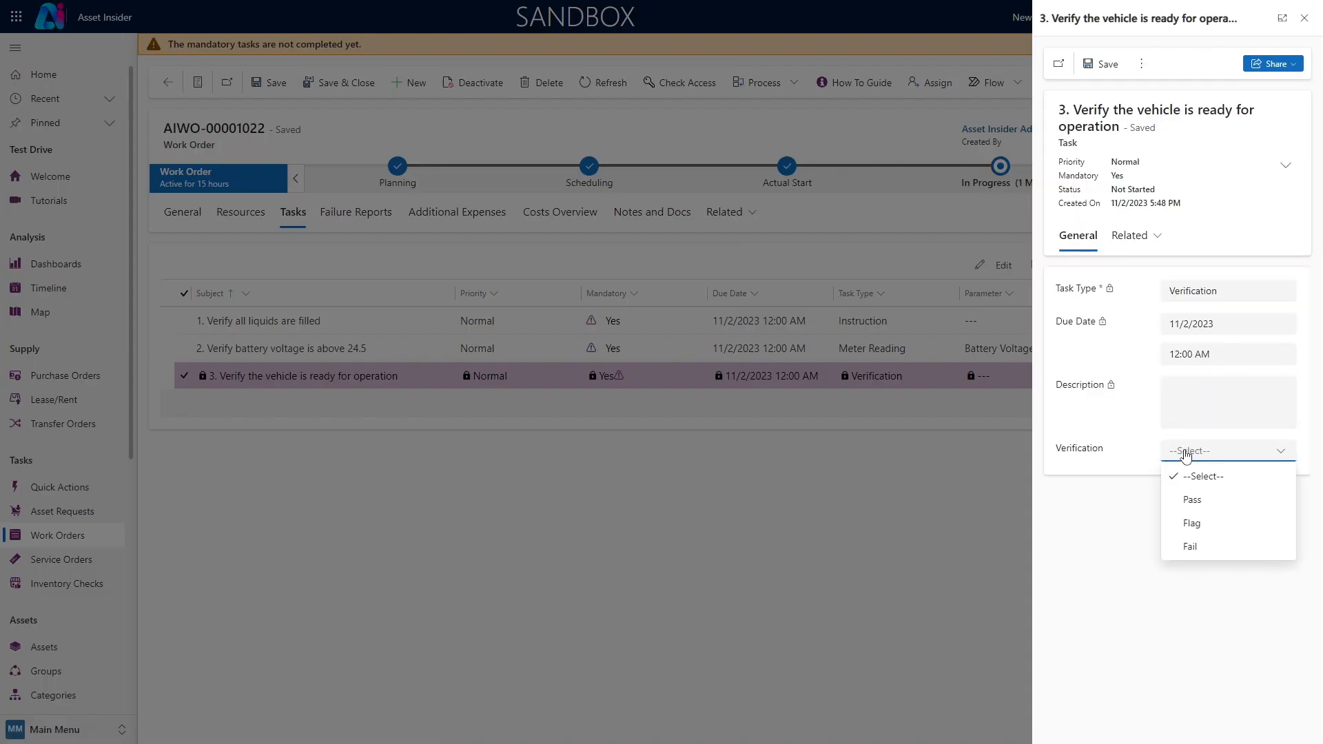
{"action": "left_click", "coordinate": [1190, 503]}
{"action": "left_click", "coordinate": [1096, 69]}
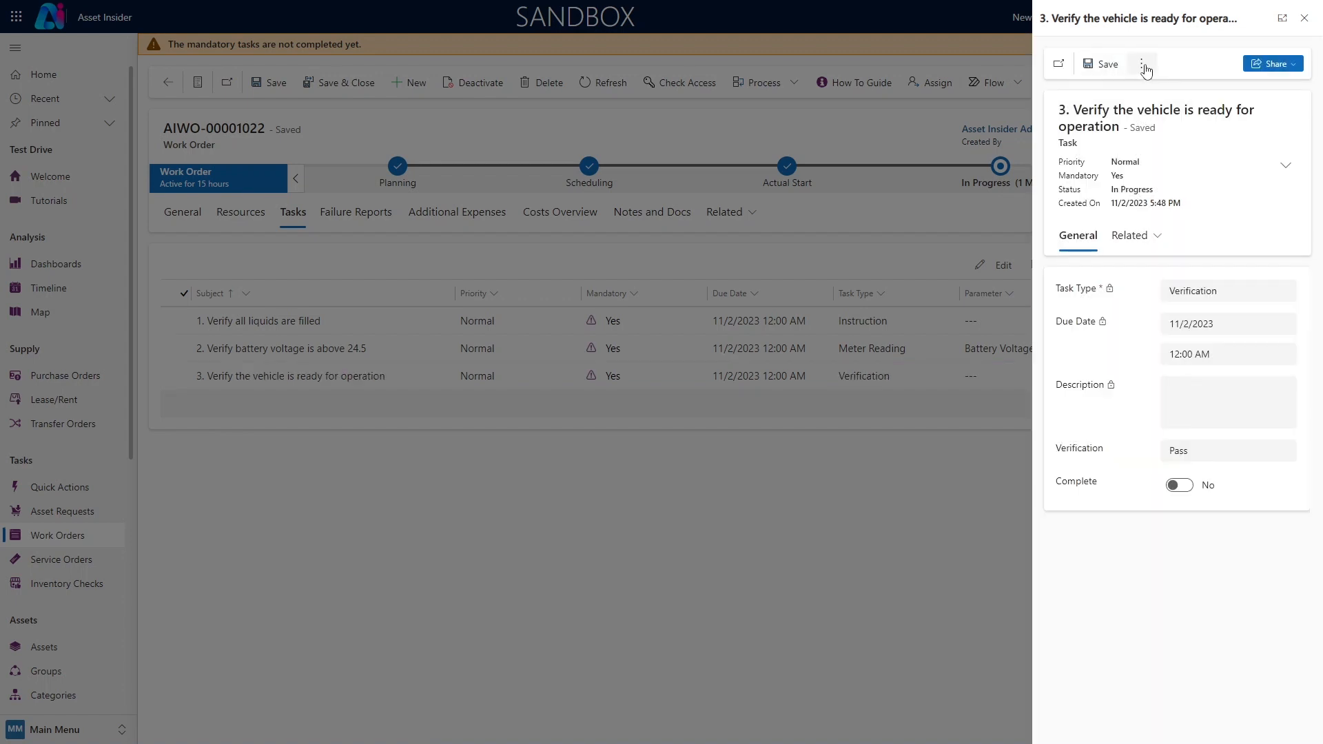
{"action": "left_click", "coordinate": [1191, 484]}
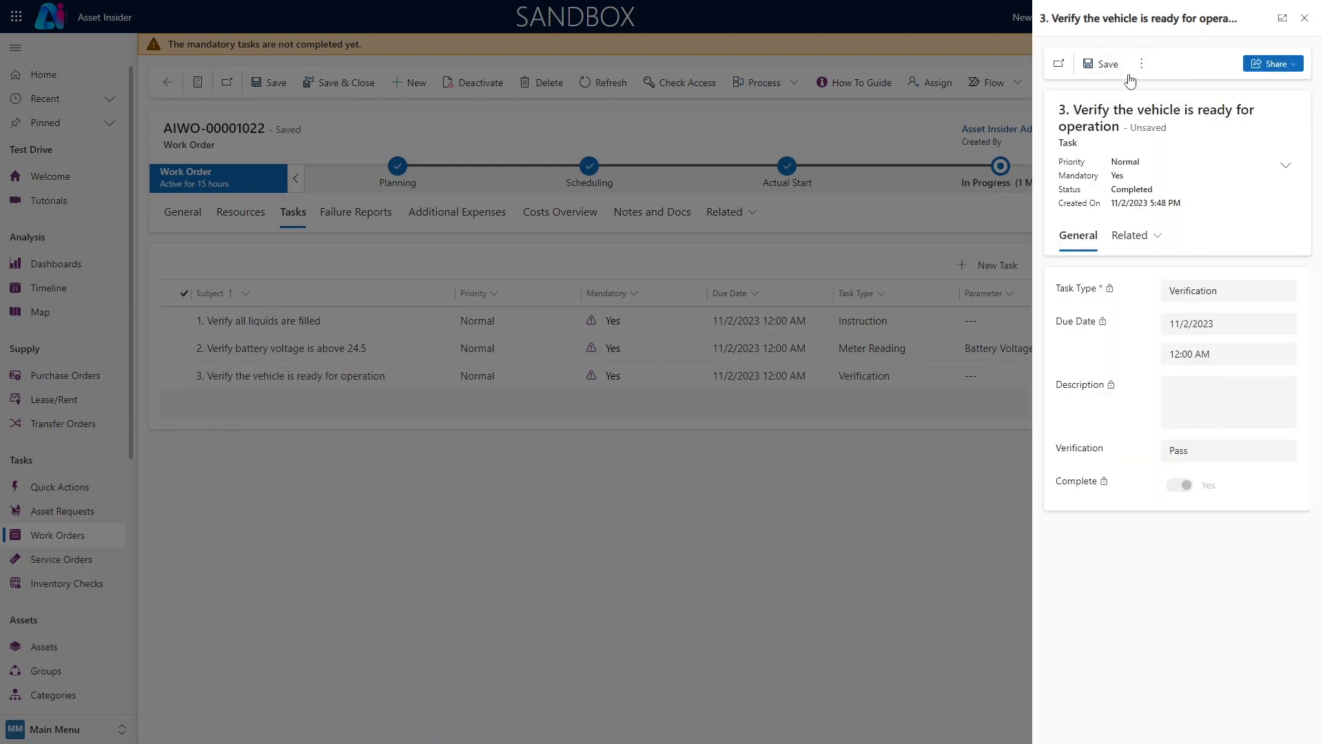
{"action": "left_click", "coordinate": [1141, 64]}
{"action": "left_click", "coordinate": [1151, 84]}
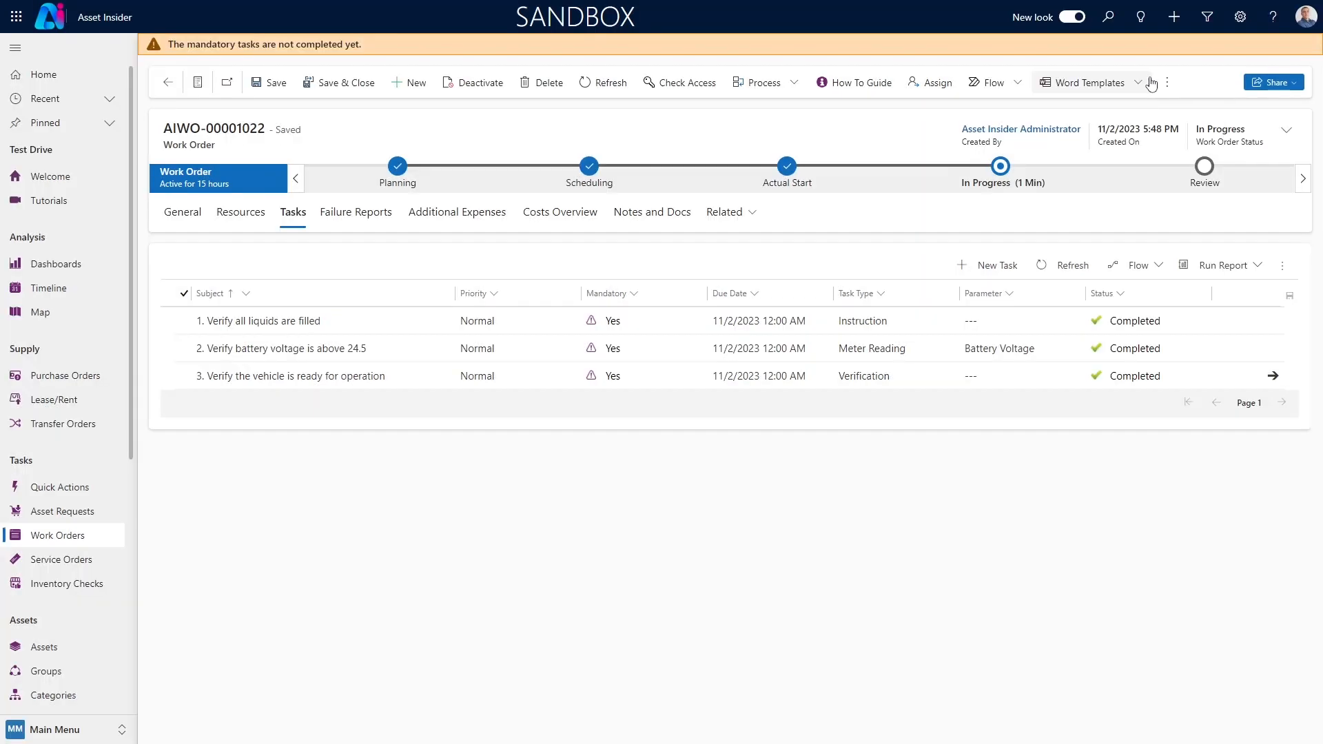
Set the work order's asset condition to Operational and actual end date to 11/3/2023, and advance it to the Review stage
{"action": "left_click", "coordinate": [1005, 173]}
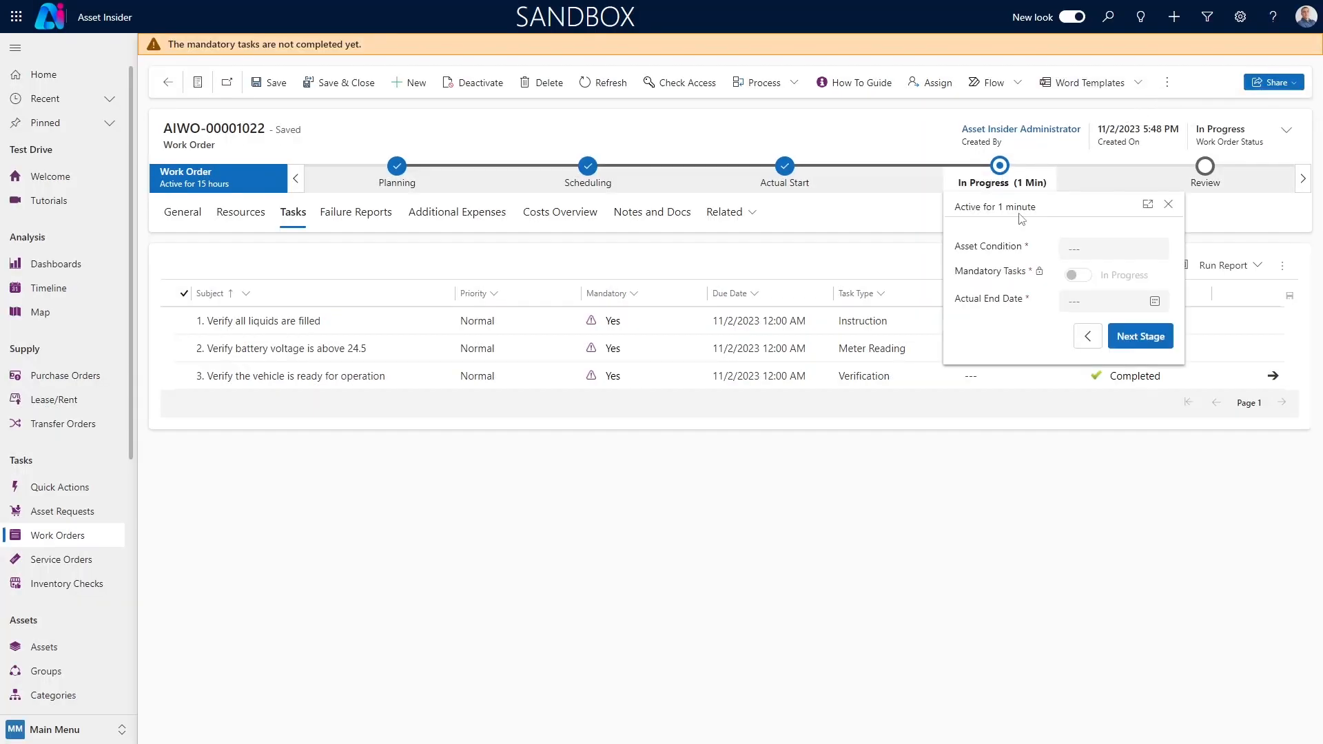
{"action": "left_click", "coordinate": [1096, 249]}
{"action": "left_click", "coordinate": [1103, 298]}
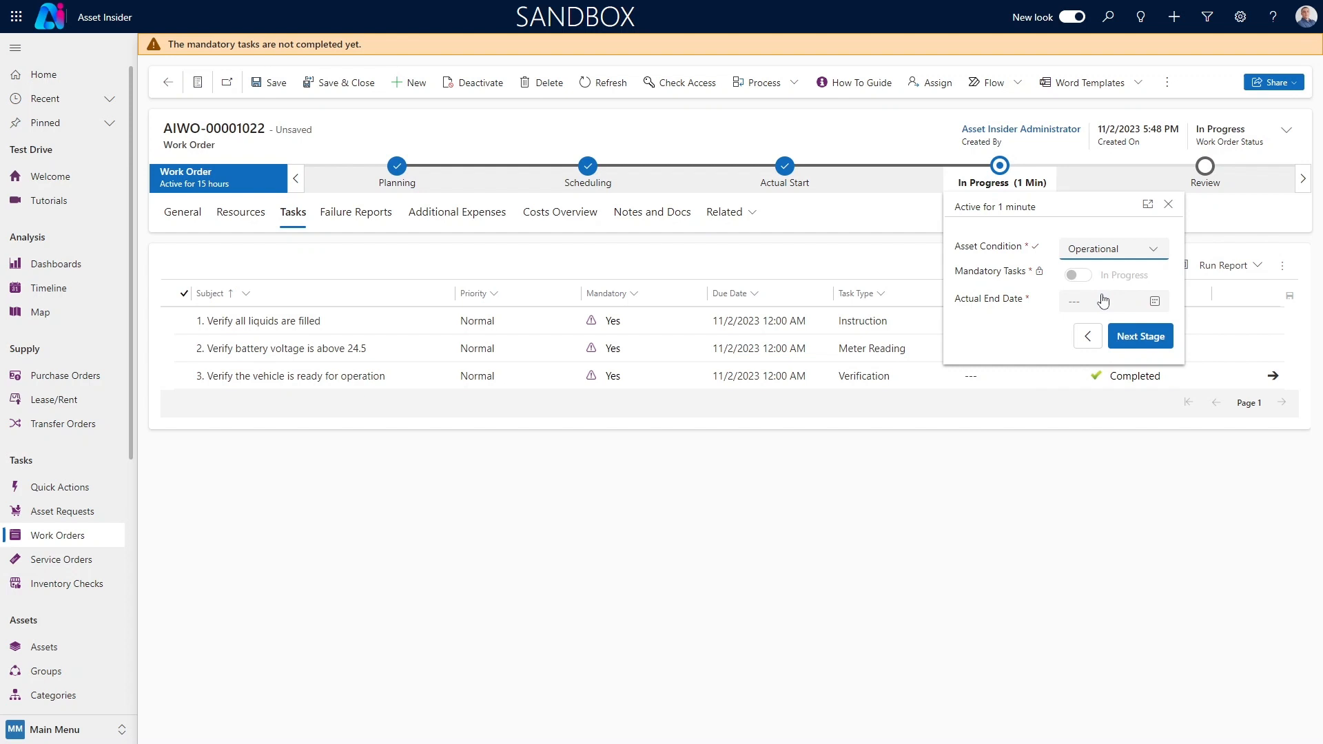
{"action": "left_click", "coordinate": [1155, 301]}
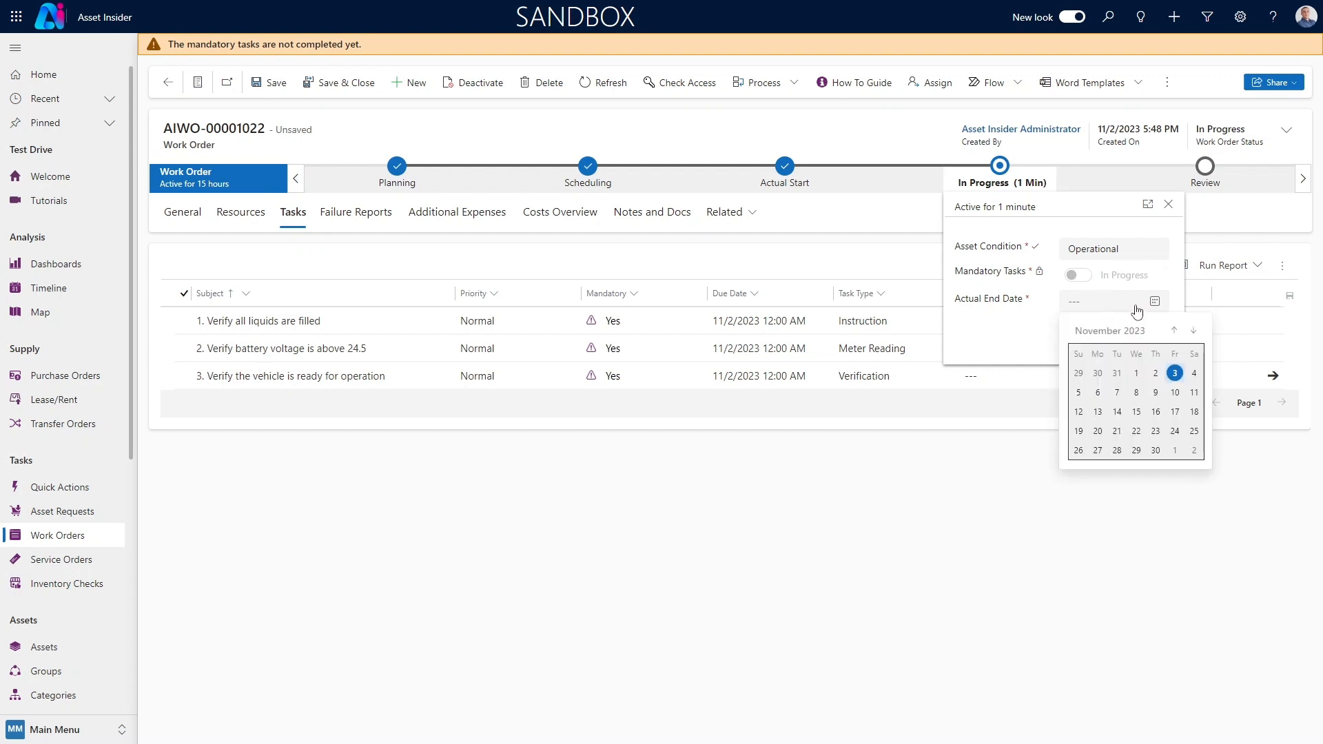
{"action": "left_click", "coordinate": [1174, 372]}
{"action": "left_click", "coordinate": [1156, 315]}
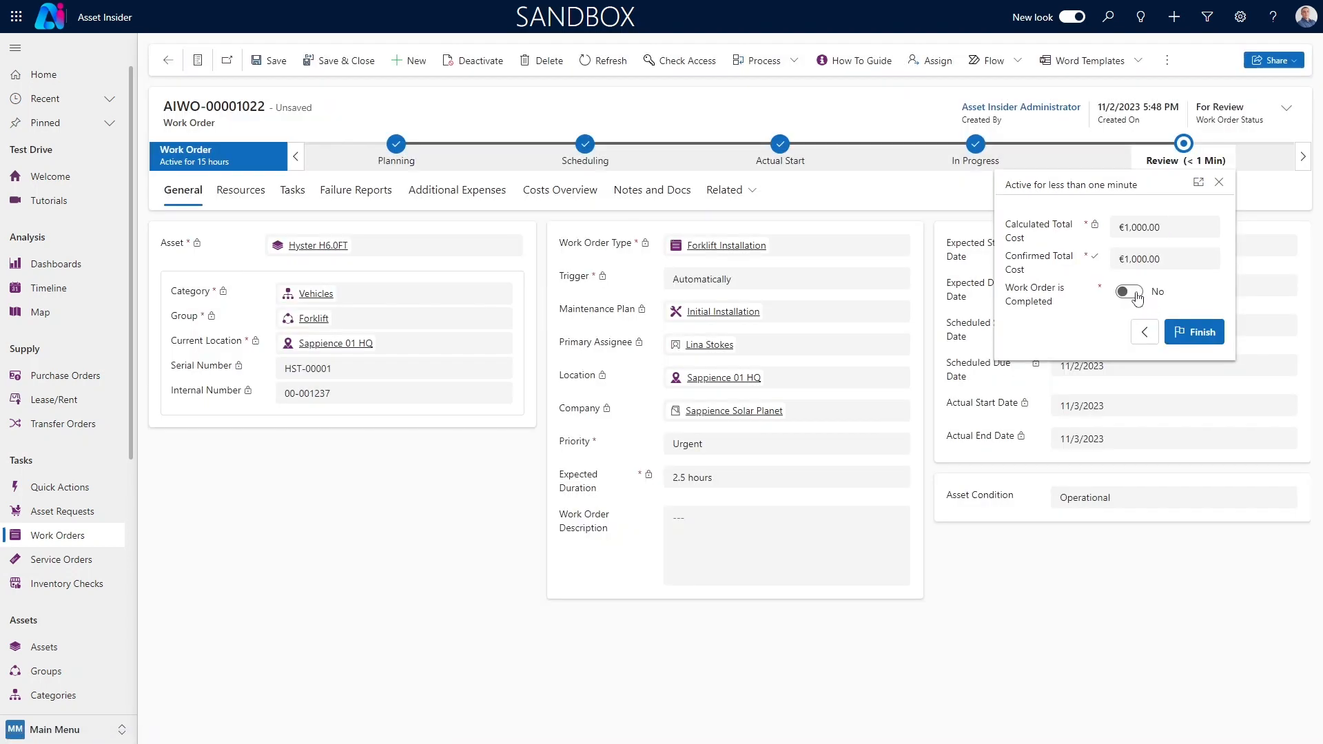
Set Work Order is Completed to Yes in the Review stage and finish the work order process
{"action": "left_click", "coordinate": [1137, 295]}
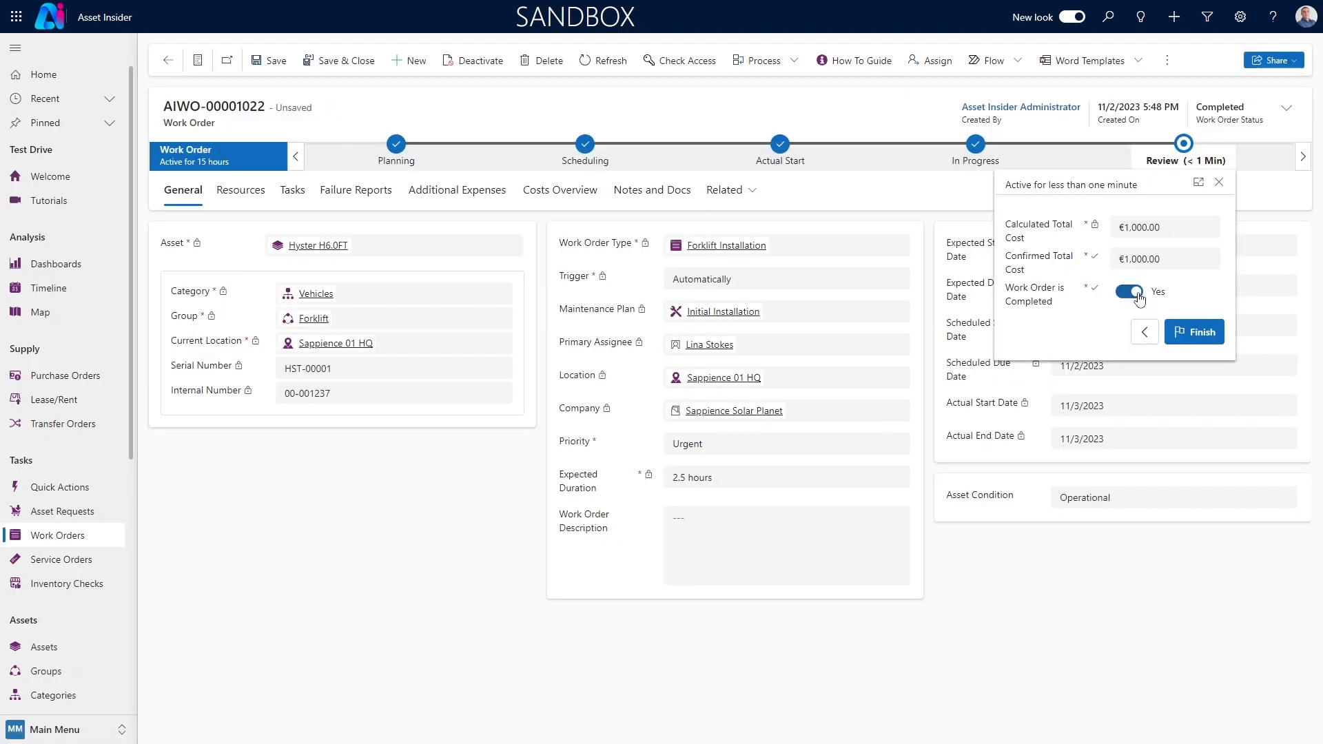
{"action": "left_click", "coordinate": [1201, 334]}
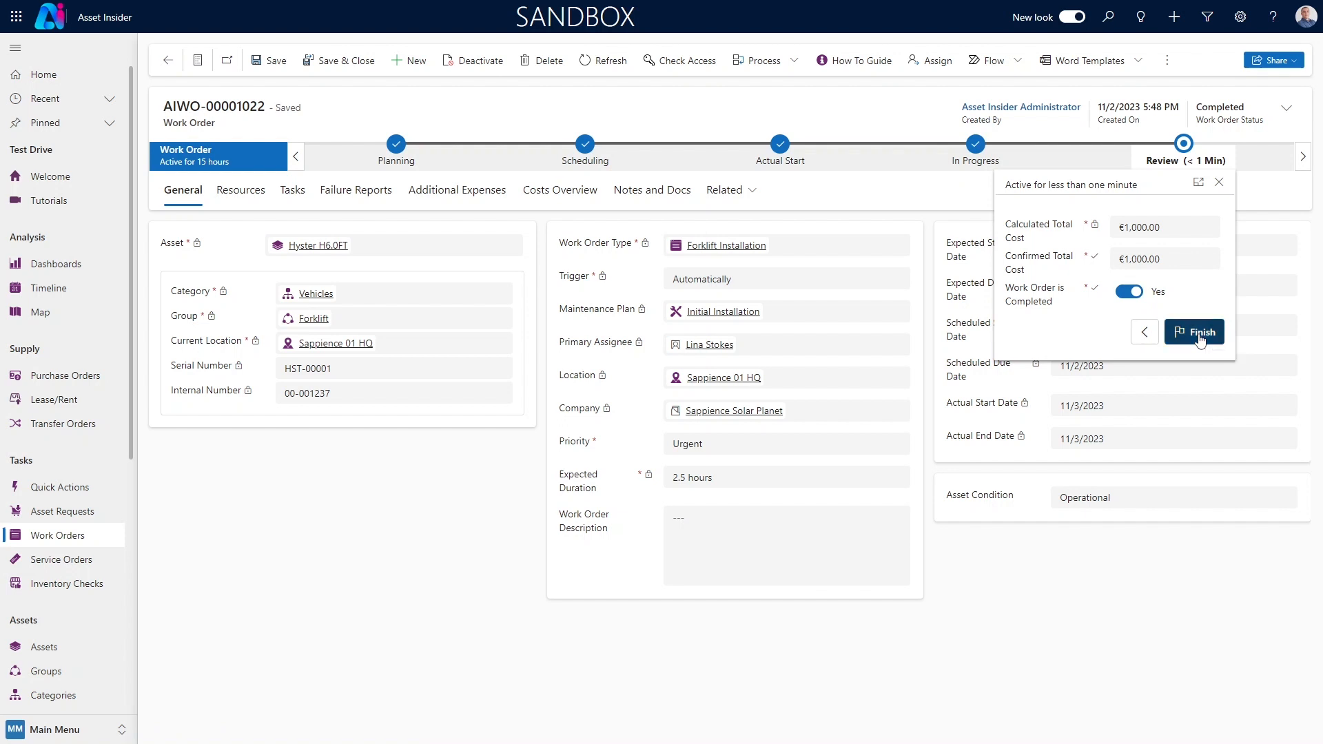